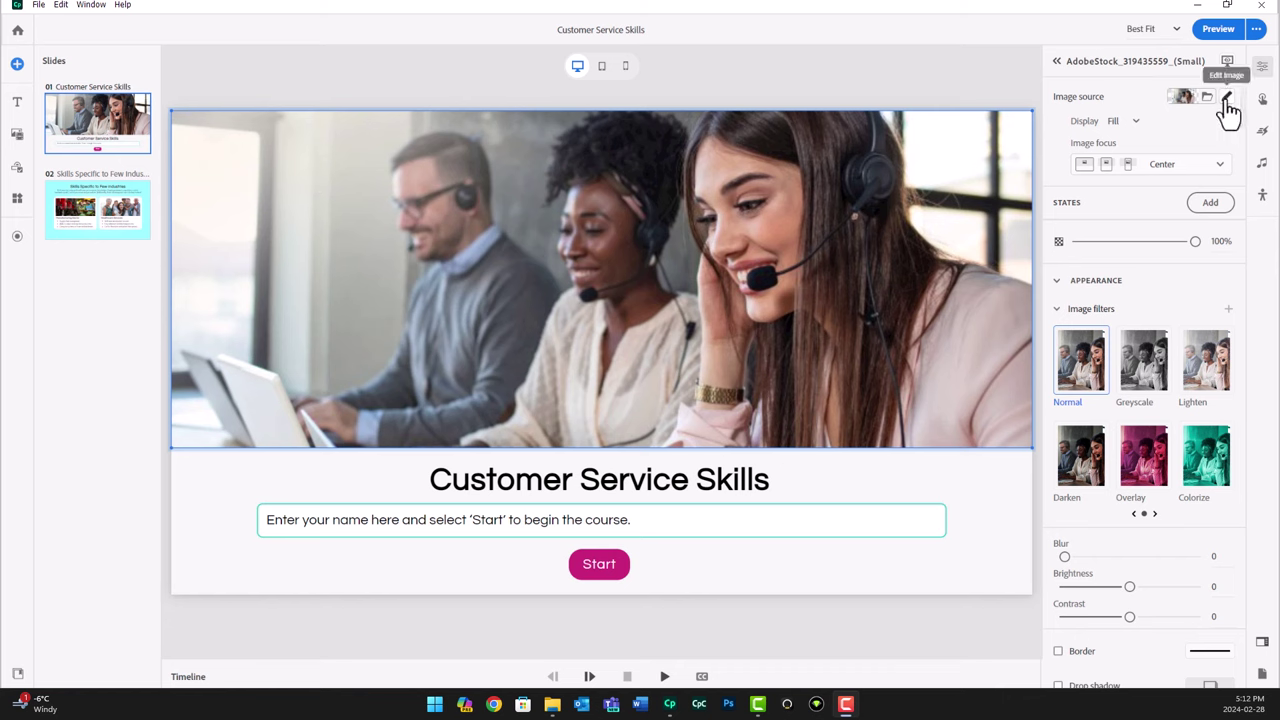
- Crop the left and bottom edges off the title slide's banner image and save the edit
double_click(741, 225)
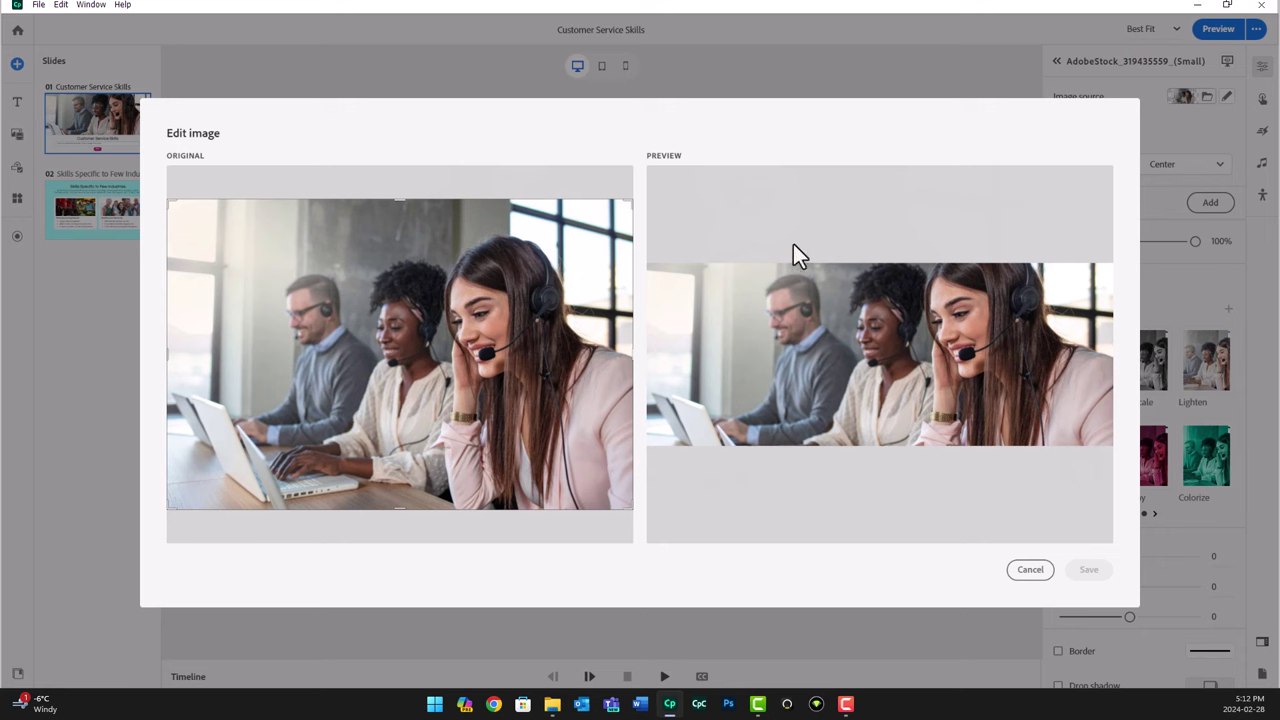
left_click_drag(168, 509, 224, 458)
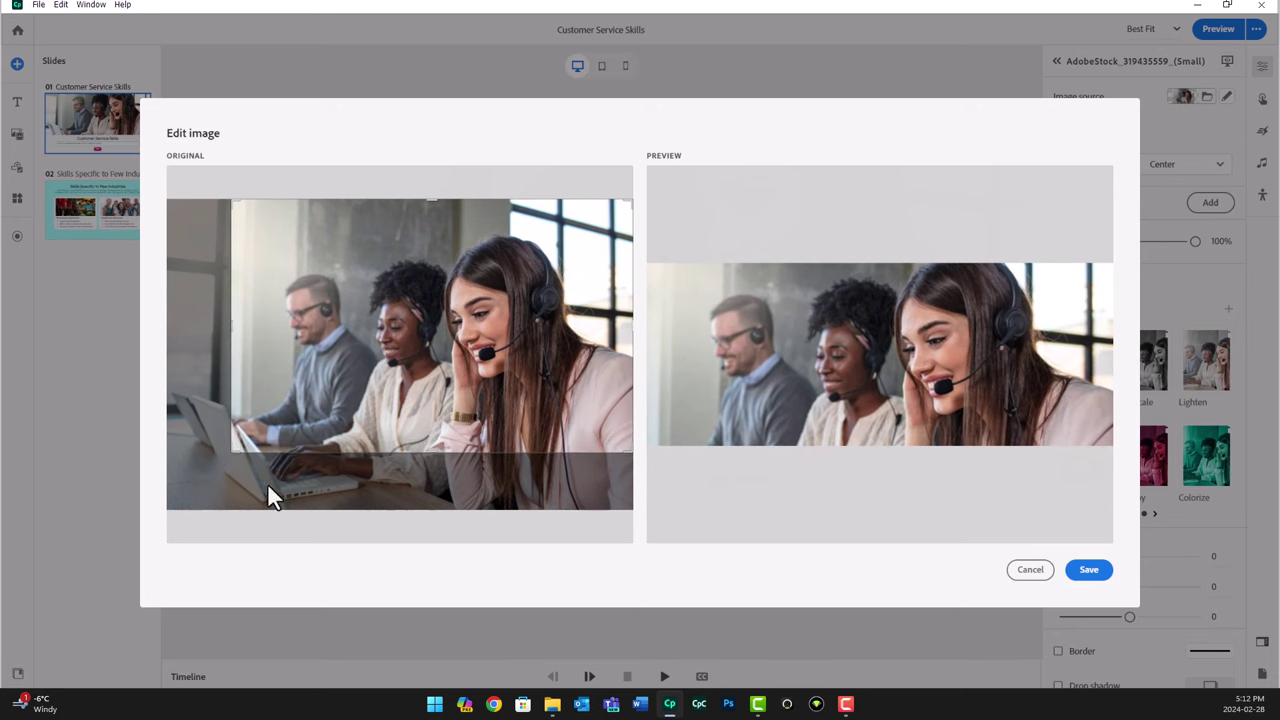
left_click(1090, 570)
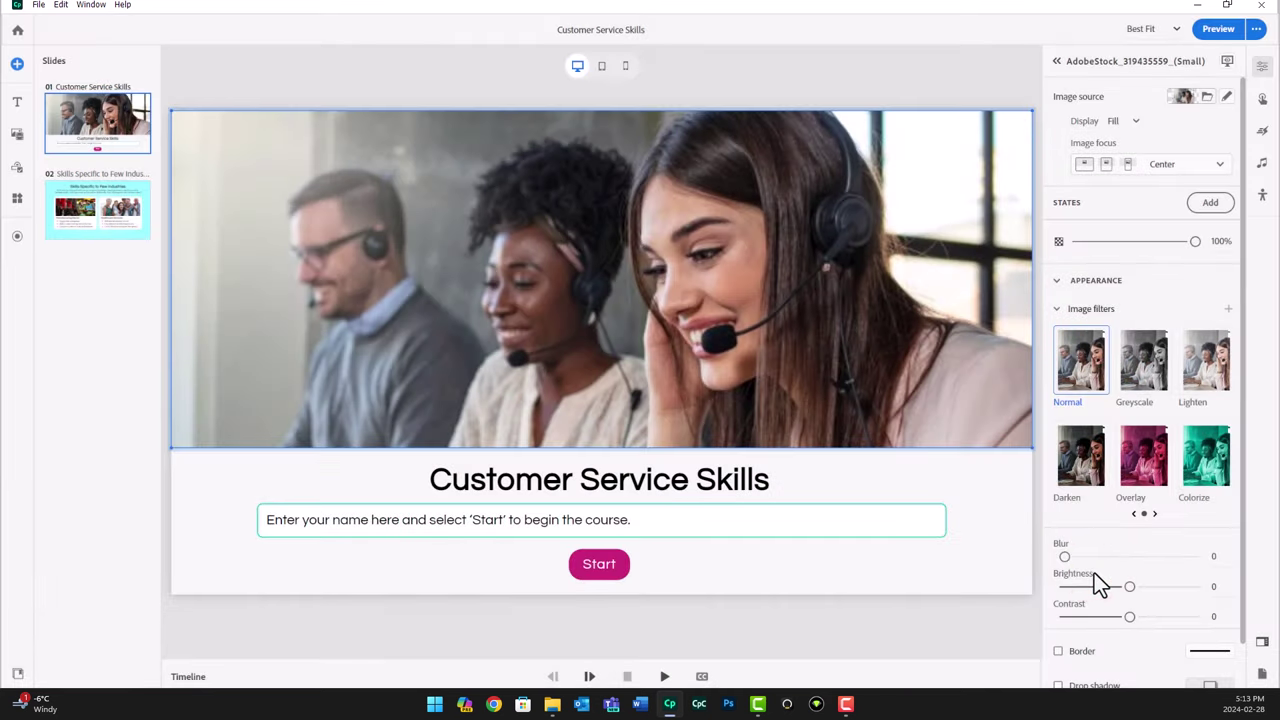
- Try the Fit and Stretch display modes on the banner image and restore Fill
left_click(1130, 119)
left_click(1124, 170)
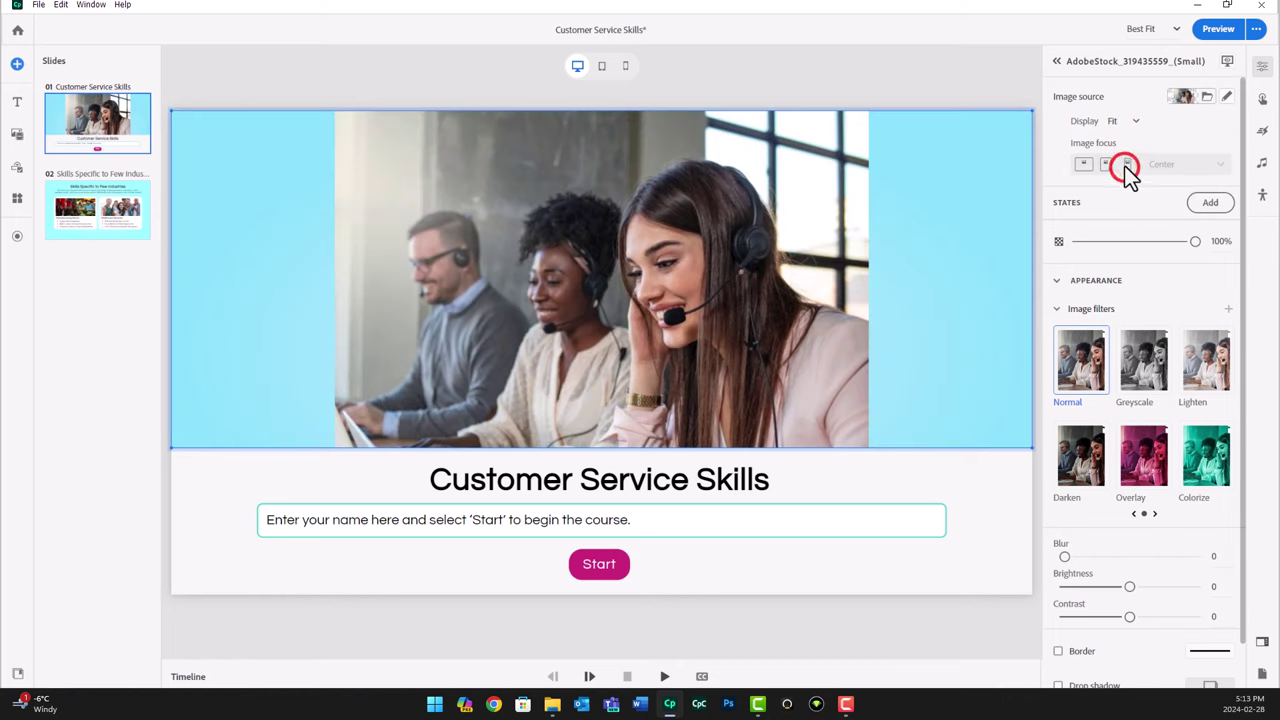
left_click(1123, 120)
left_click(1127, 195)
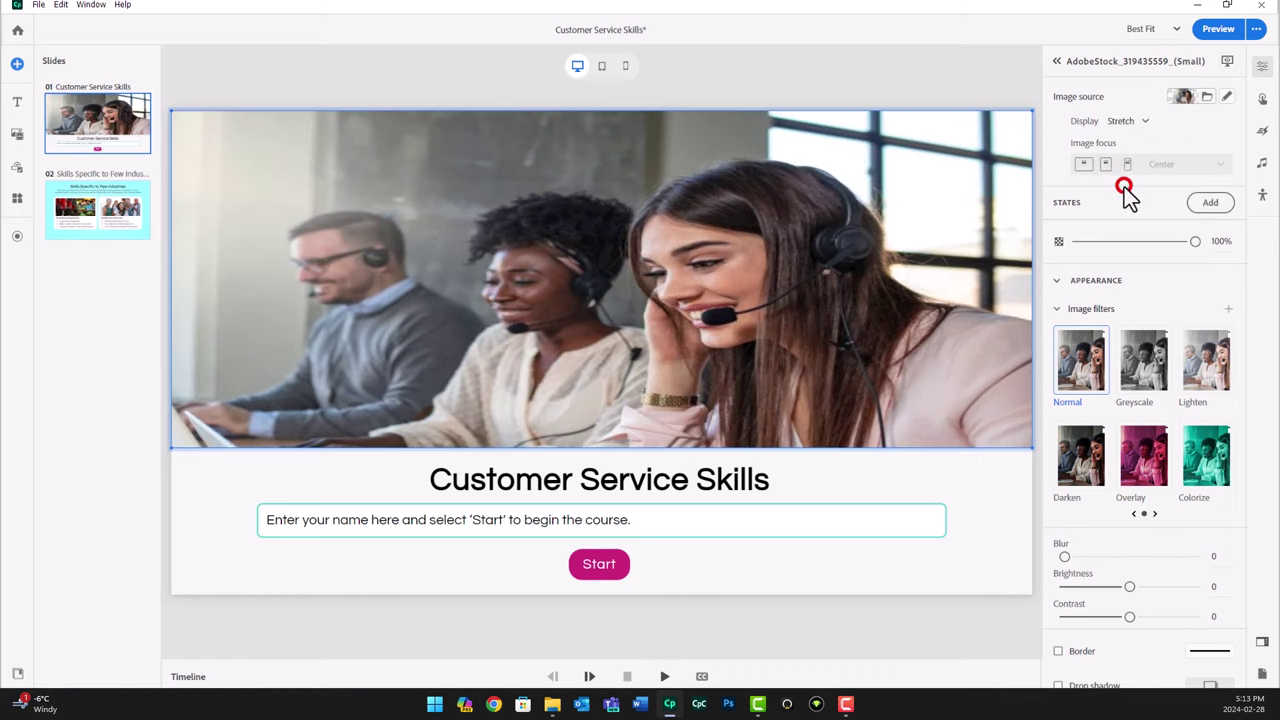
left_click(1132, 114)
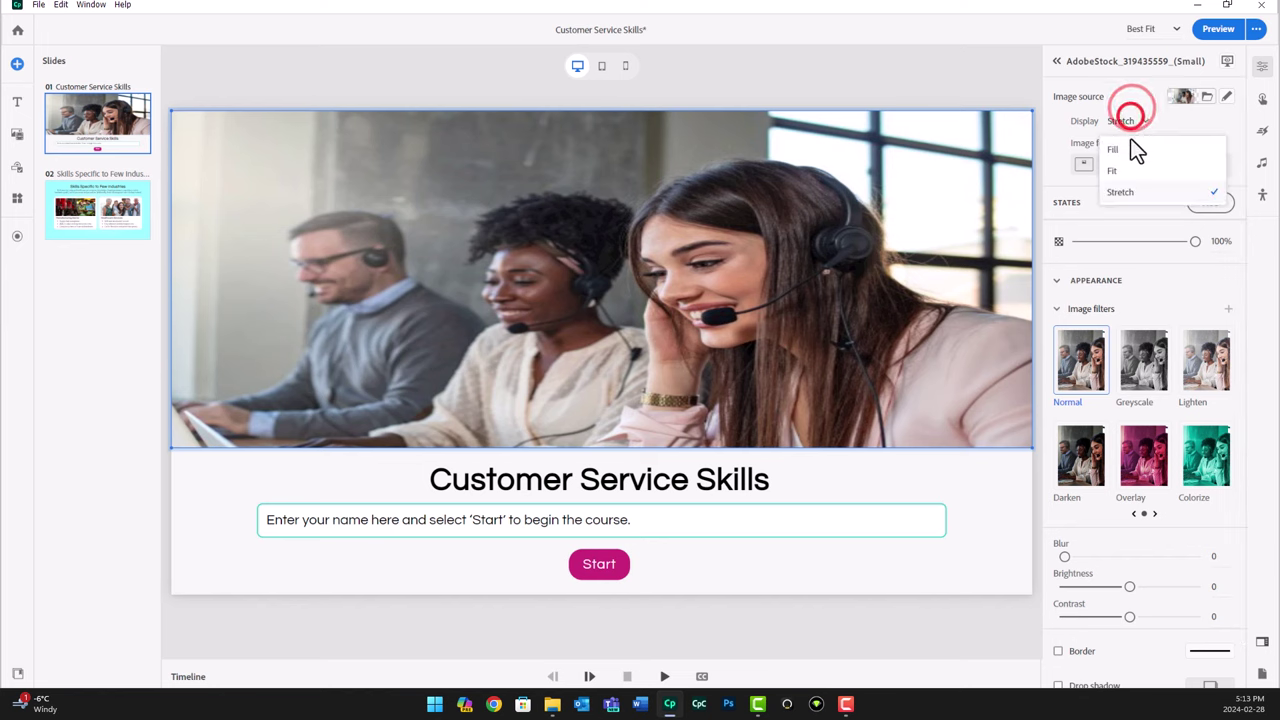
left_click(1131, 146)
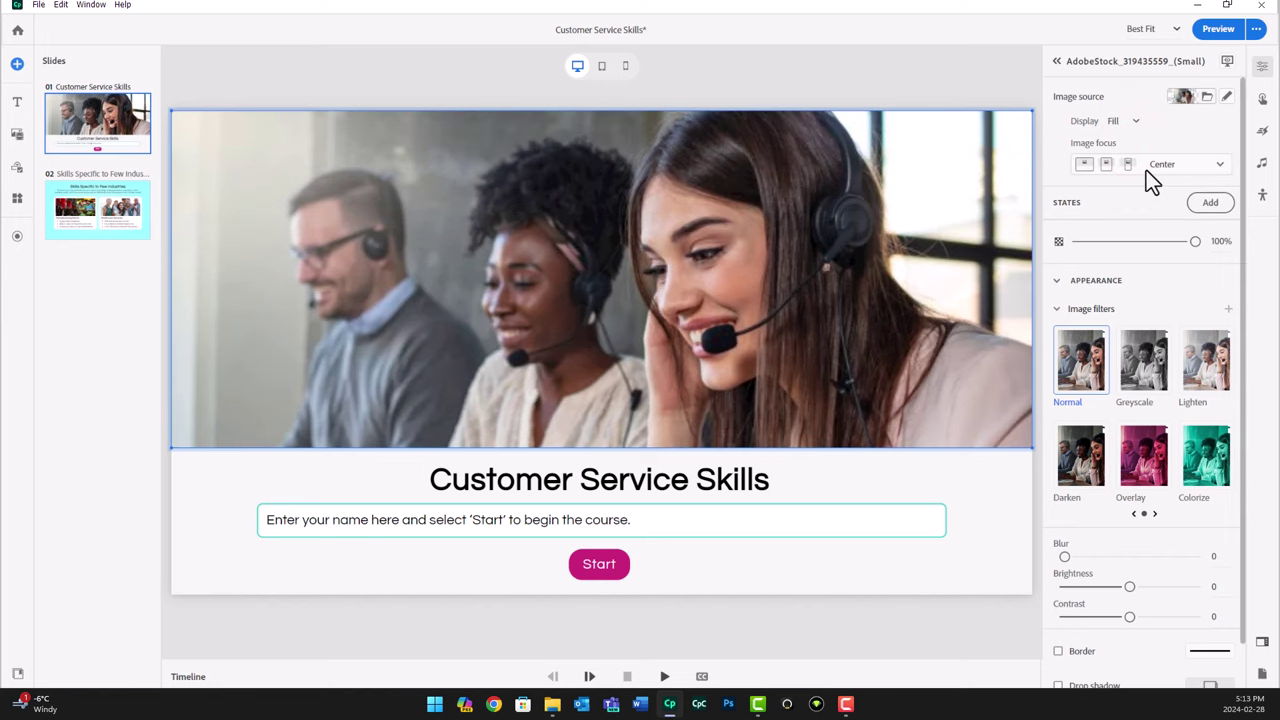
- Set the banner image focus to Right and check the slide in the tablet and mobile layouts before returning to desktop
left_click(1146, 170)
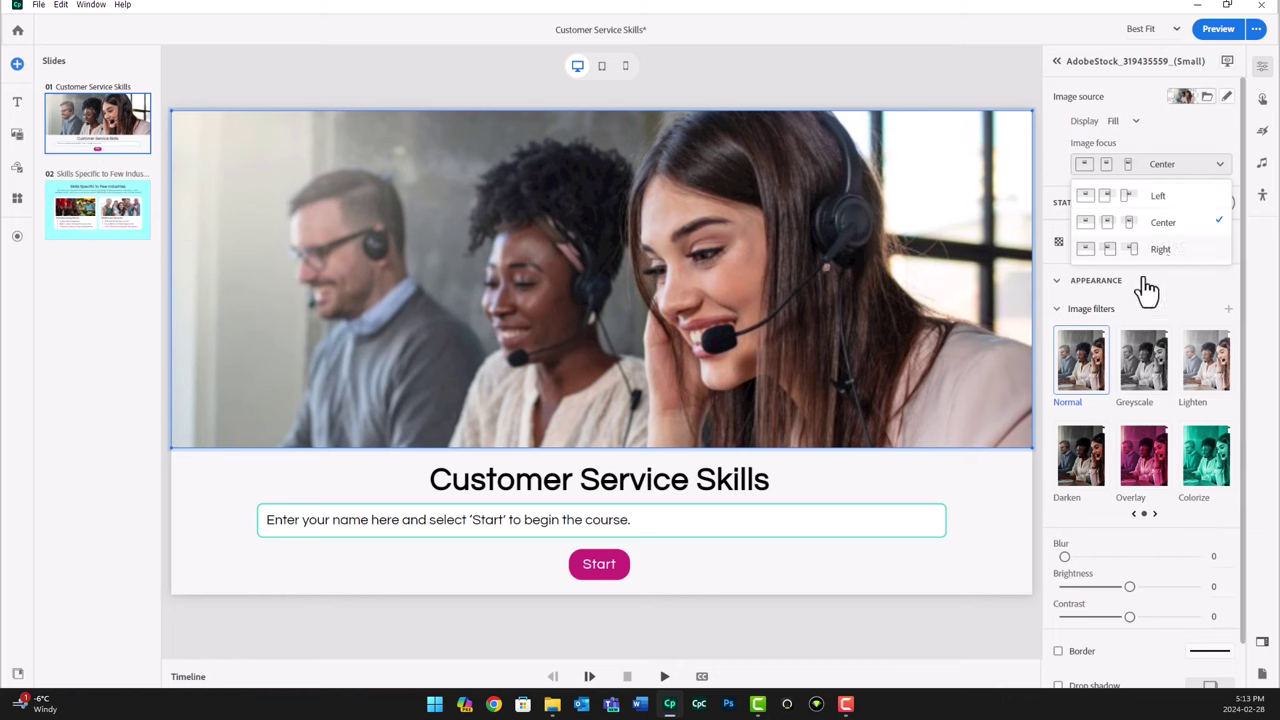
left_click(1158, 250)
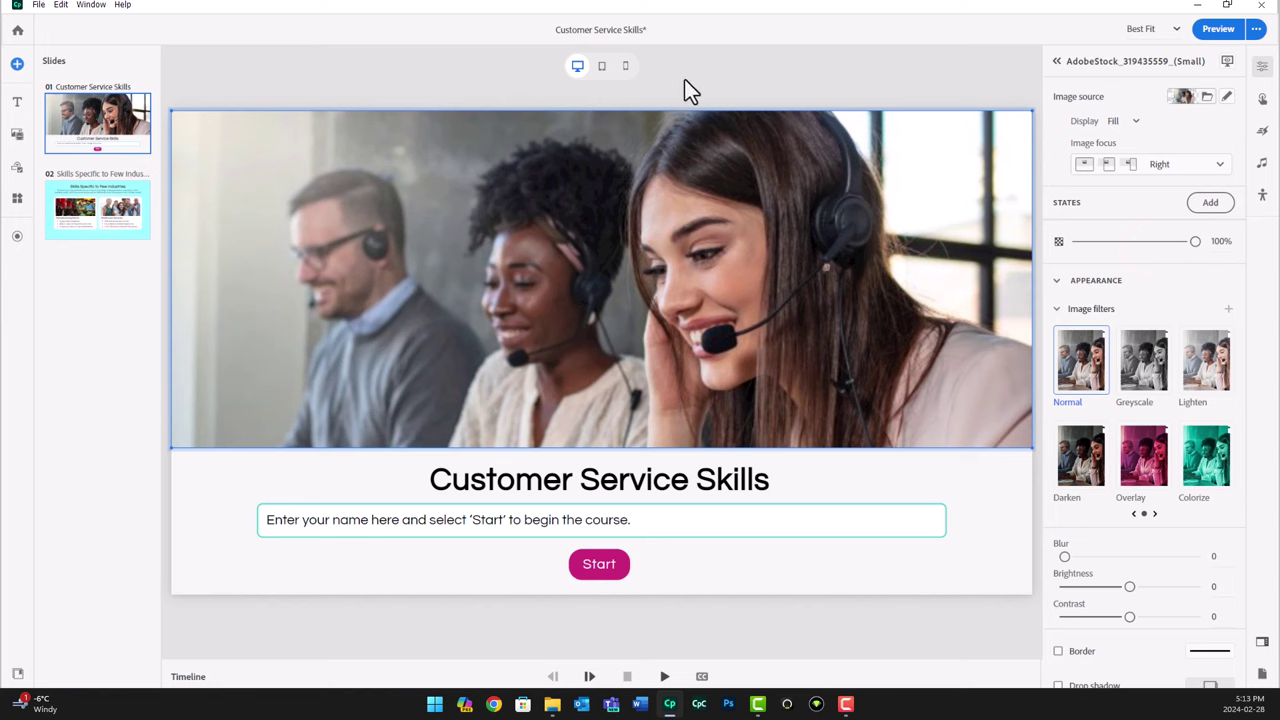
left_click(602, 67)
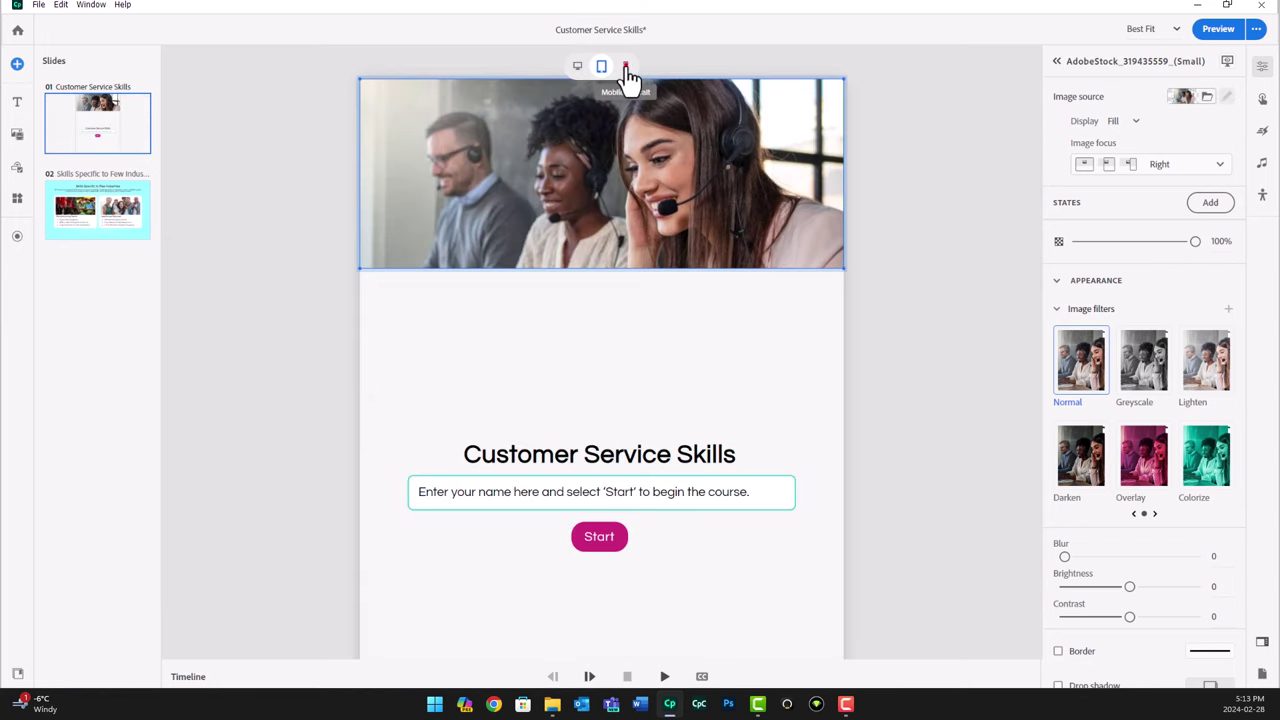
left_click(625, 67)
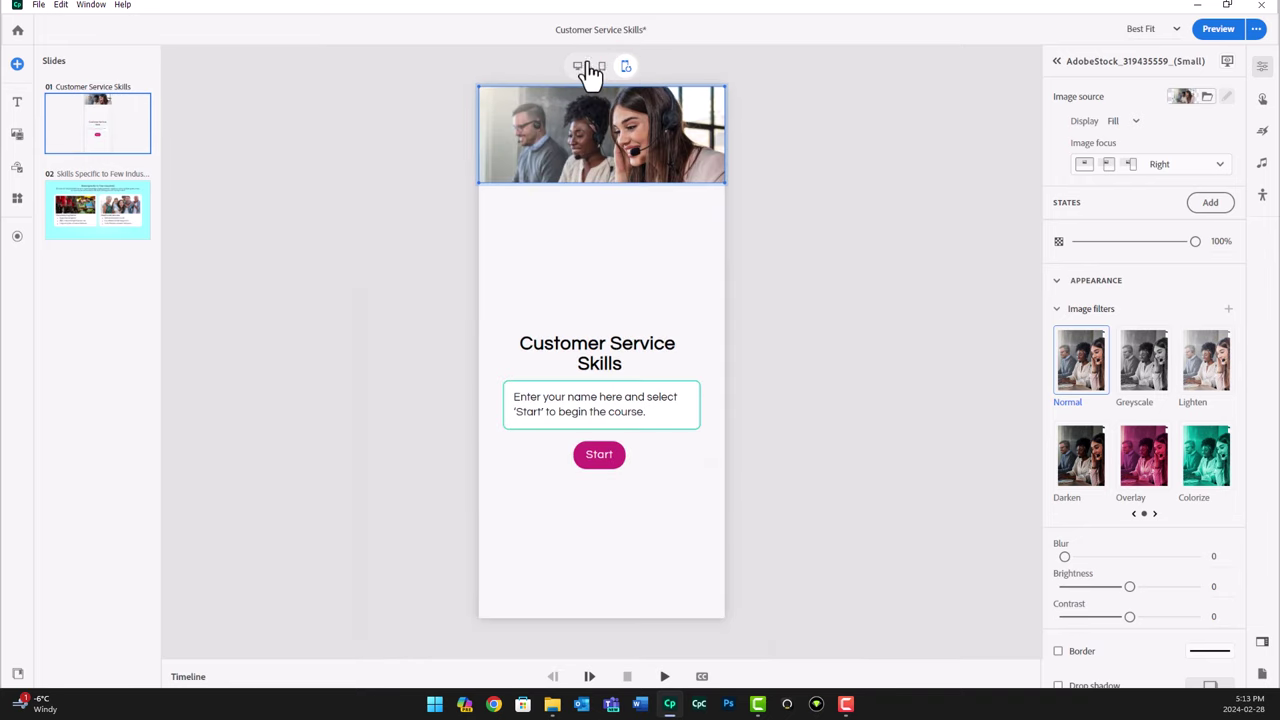
left_click(577, 65)
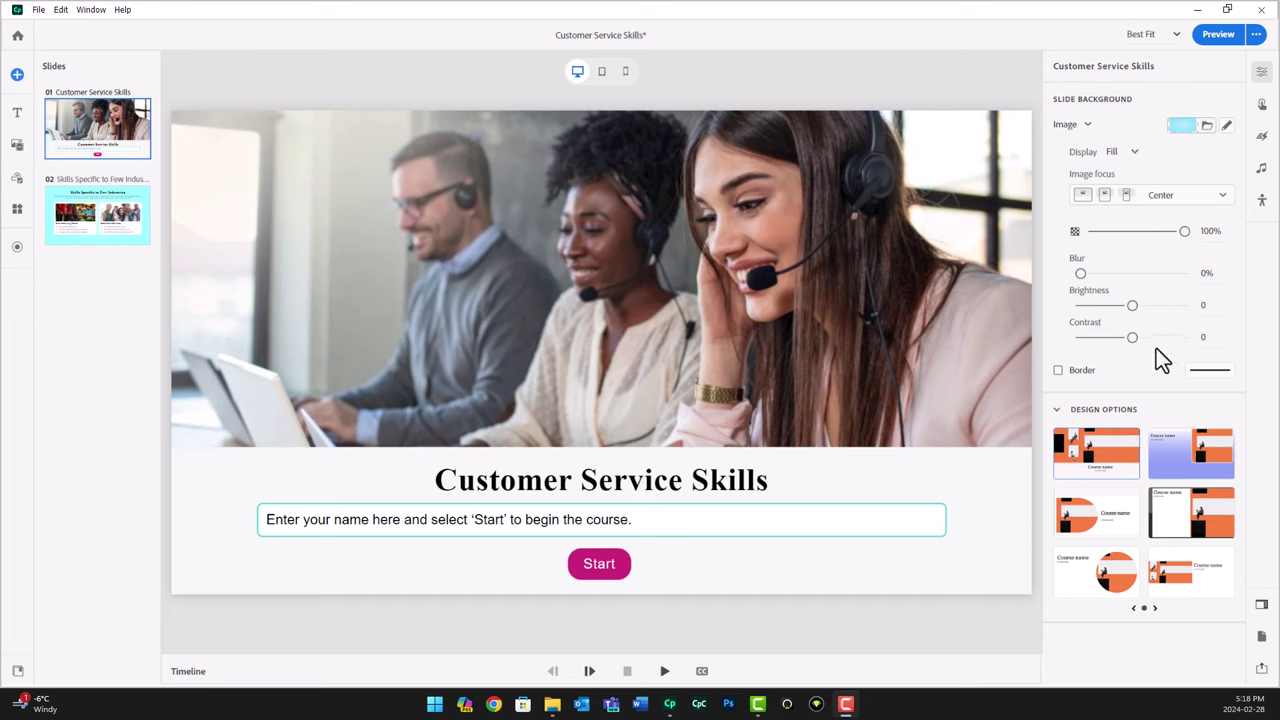
- Open the title slide's banner image for editing and crop away its left edge and a strip along its bottom
left_click(698, 258)
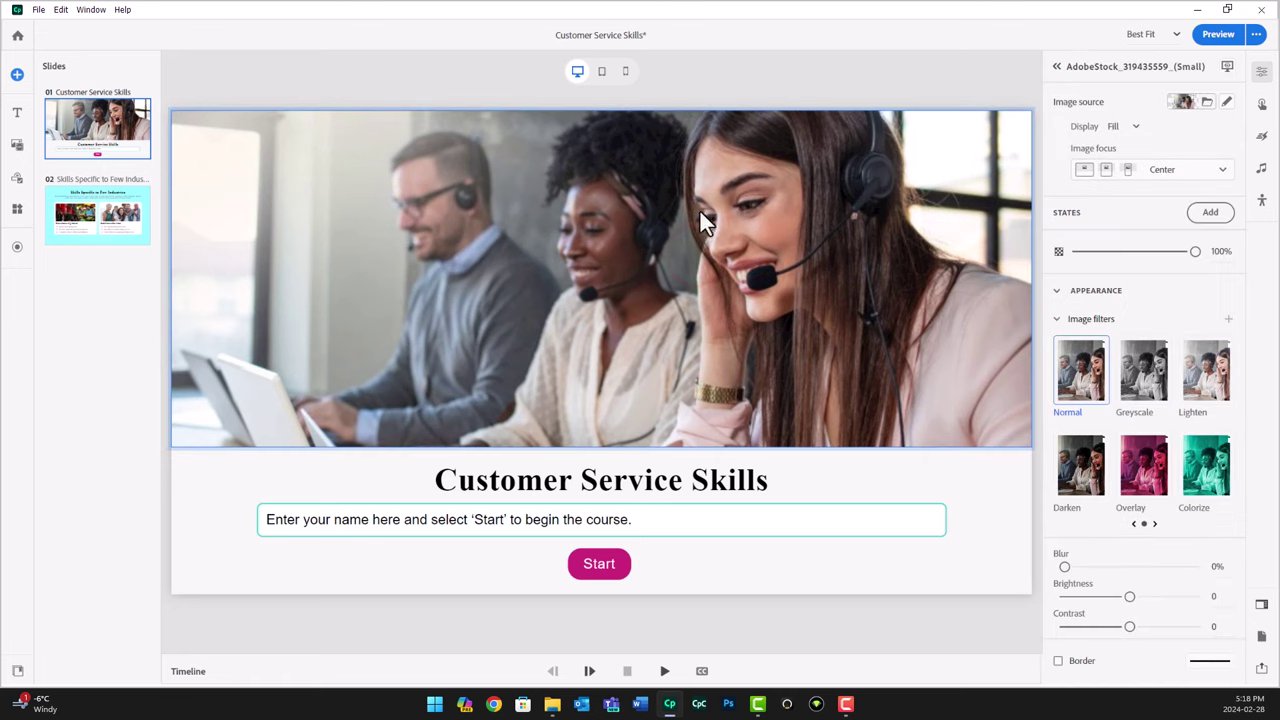
left_click(1227, 103)
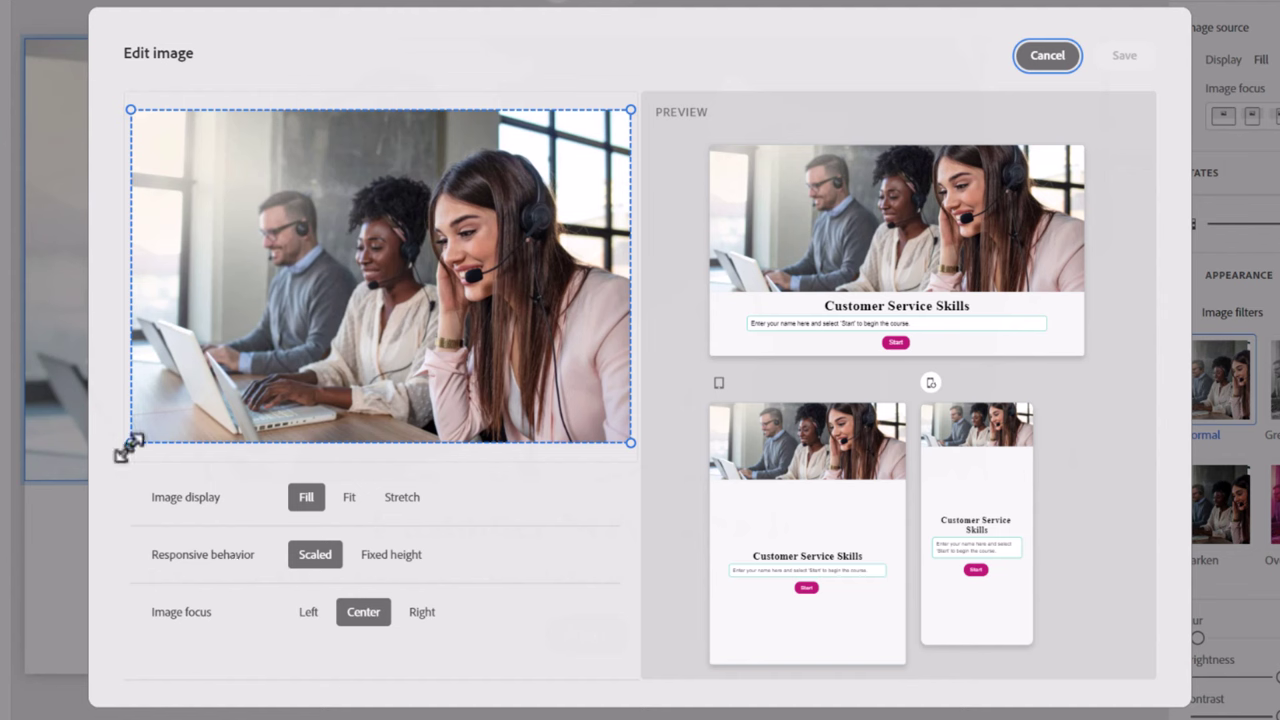
left_click_drag(130, 443, 204, 448)
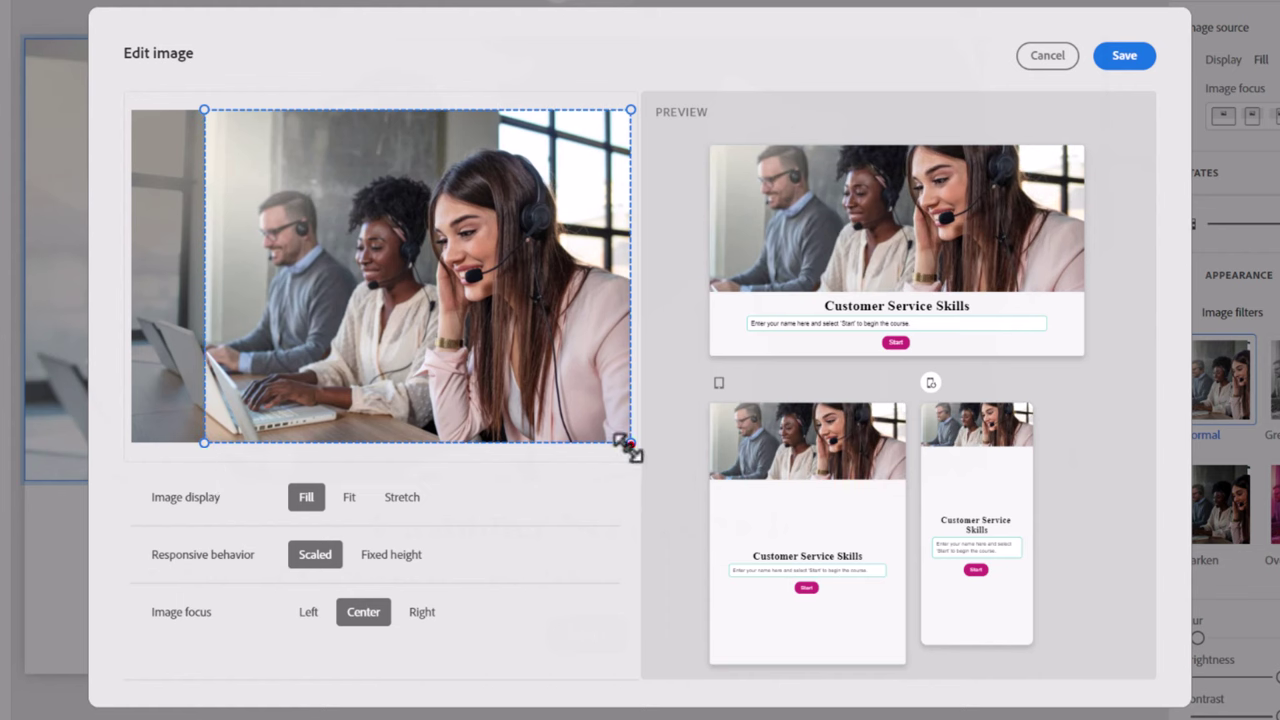
left_click_drag(629, 443, 641, 404)
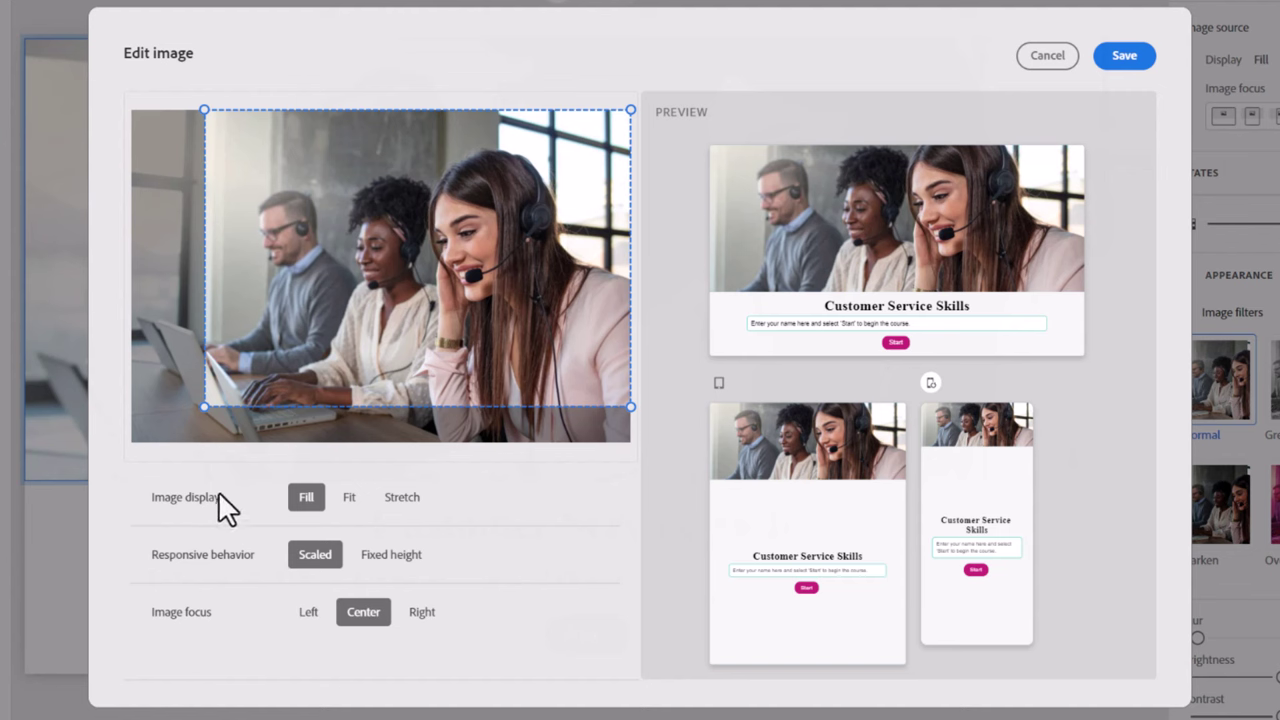
- Compare the Fit and Stretch image display options in the image editor and set it back to Fill
left_click(351, 497)
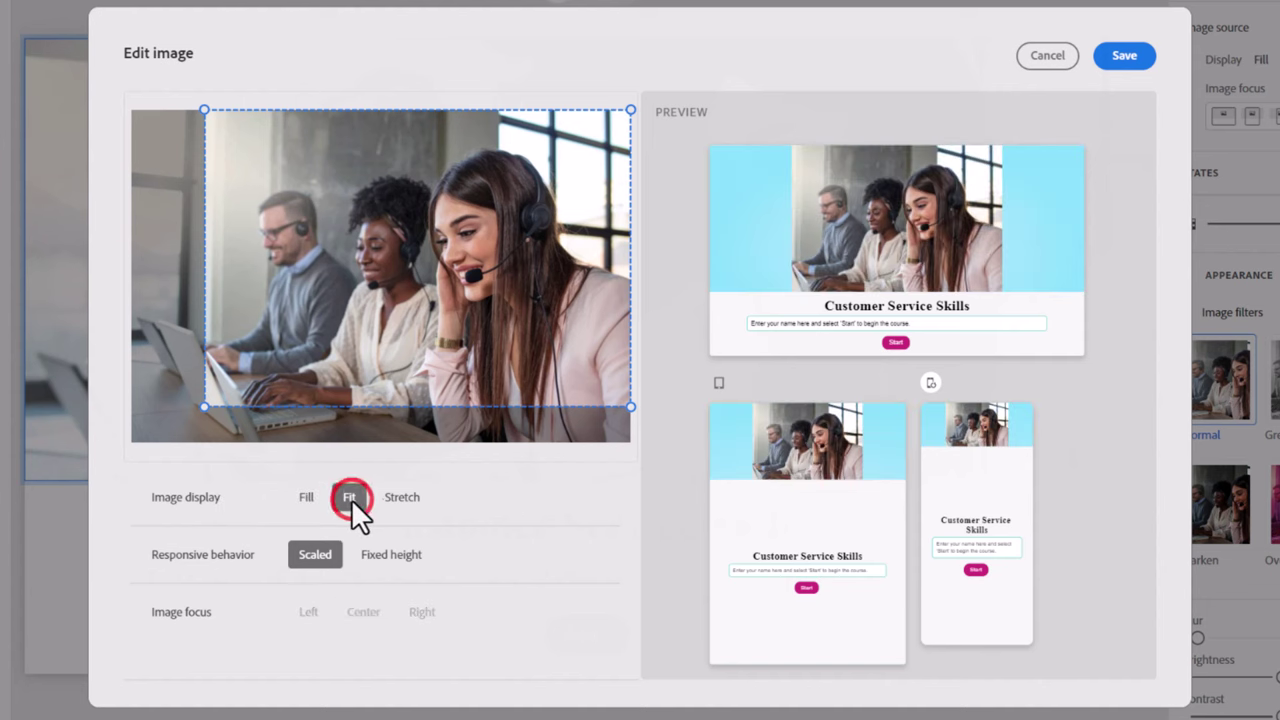
left_click(307, 497)
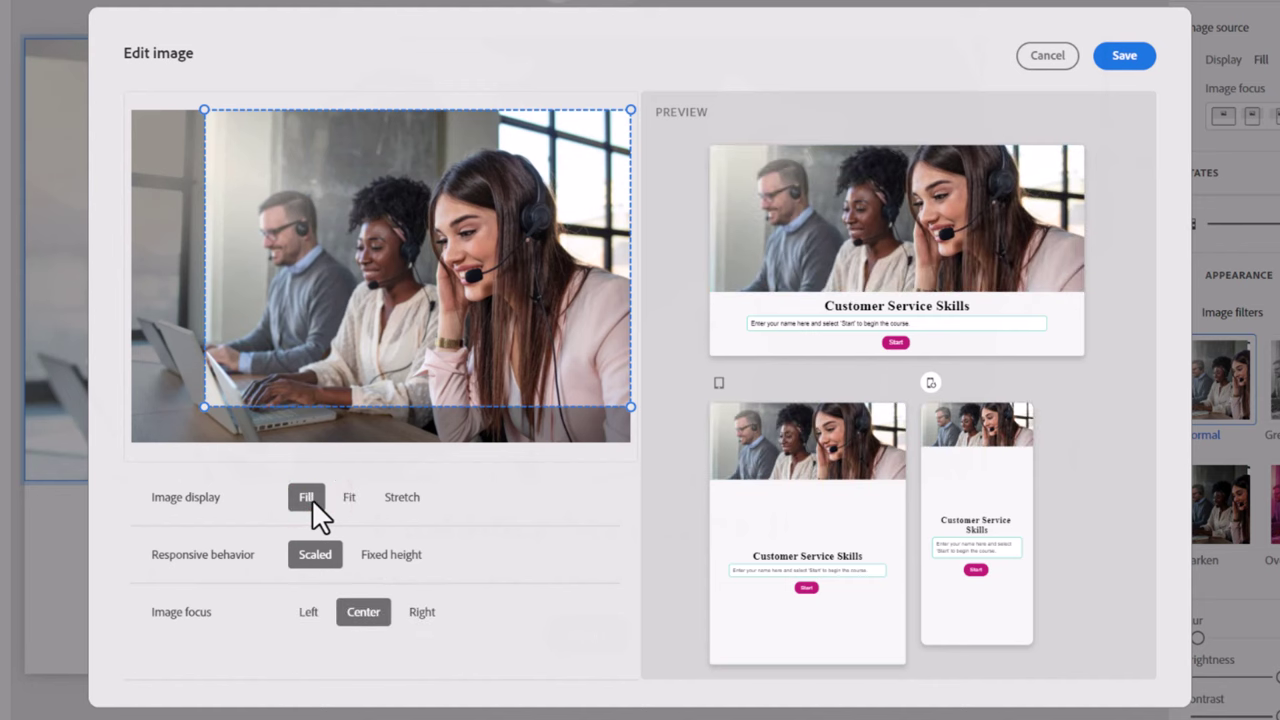
left_click(413, 498)
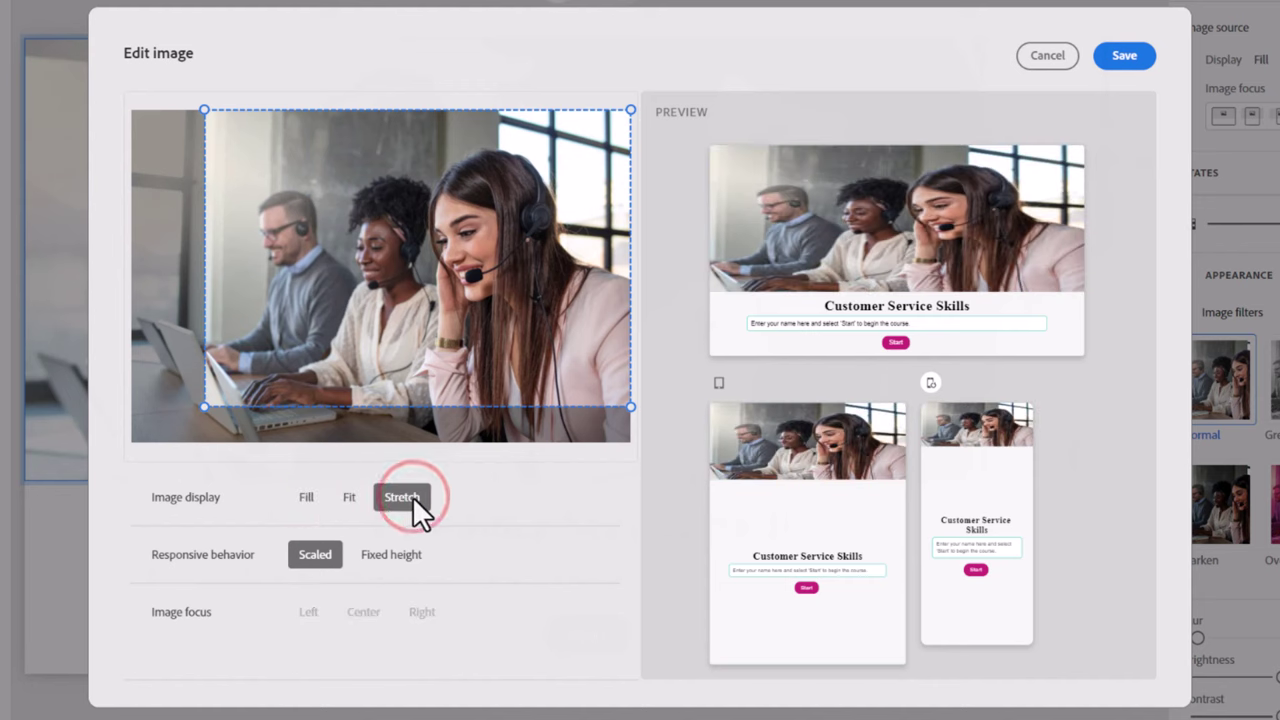
left_click(350, 498)
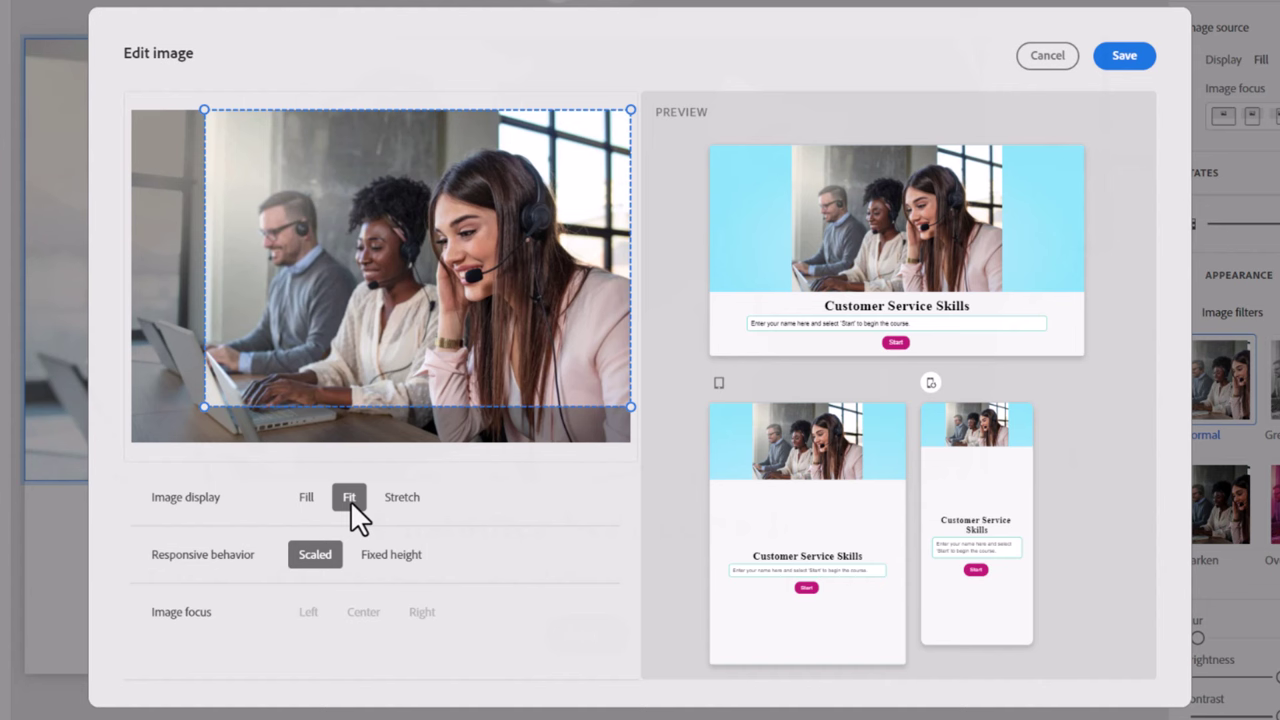
left_click(307, 498)
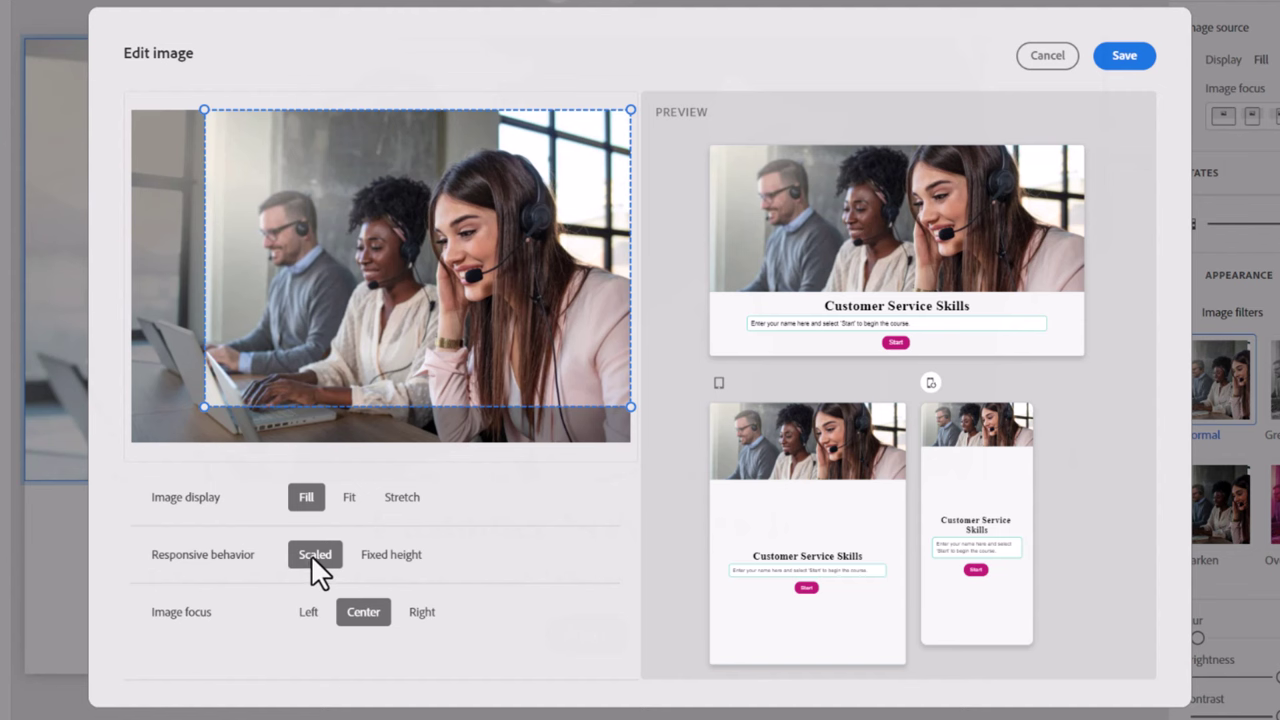
- Set the responsive behavior to Fixed height and image focus to Right, and crop in the image's right edge
left_click(398, 556)
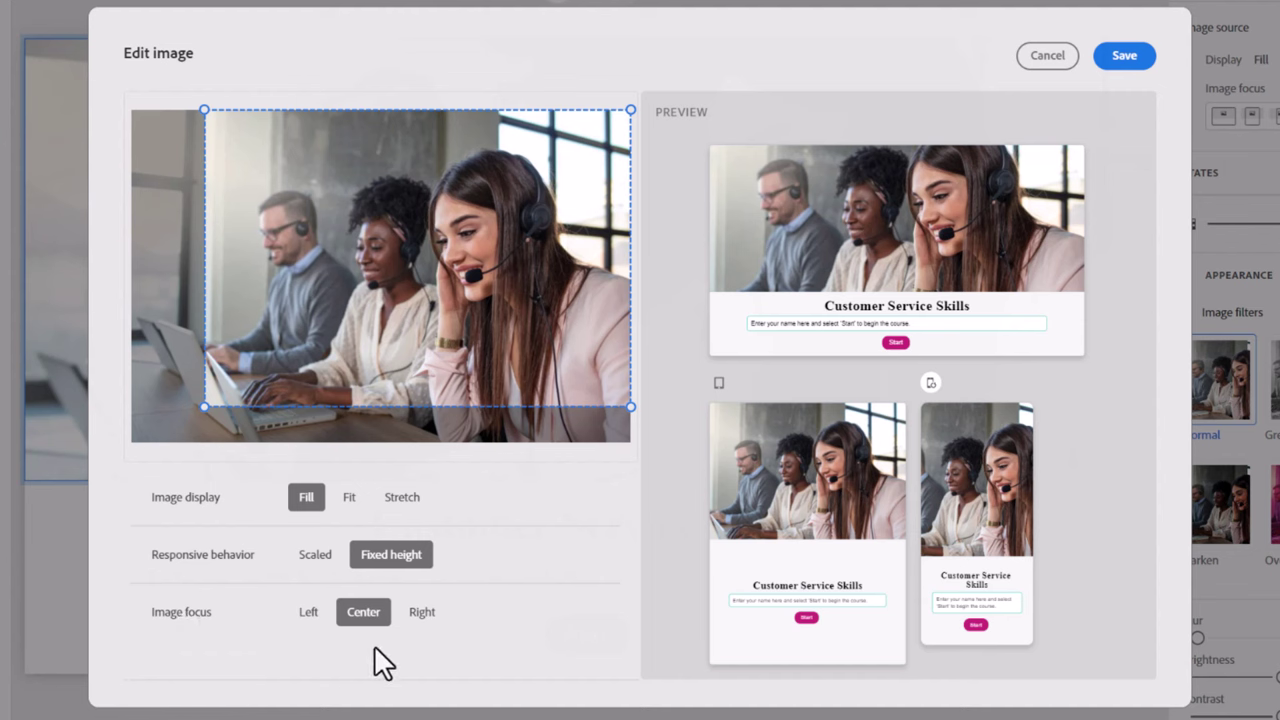
left_click(422, 612)
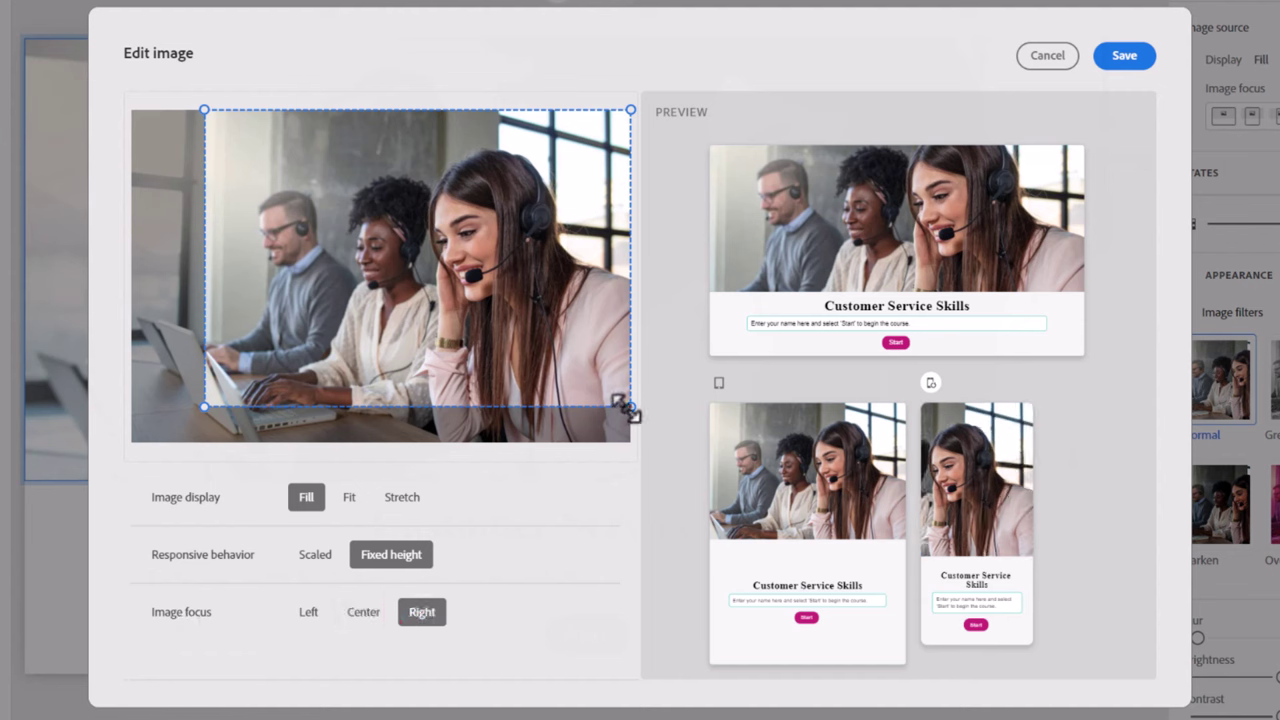
left_click_drag(625, 408, 594, 408)
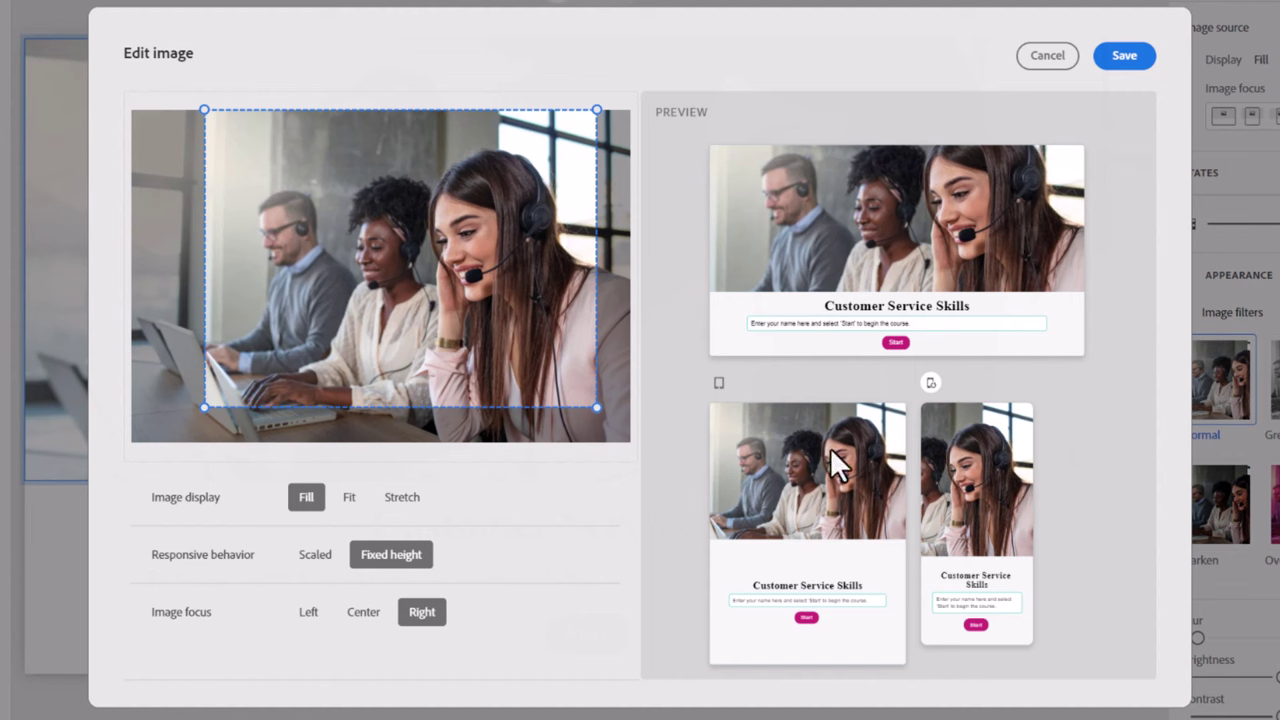
- Check the mobile preview of the edited image in landscape orientation and return it to portrait
left_click(720, 381)
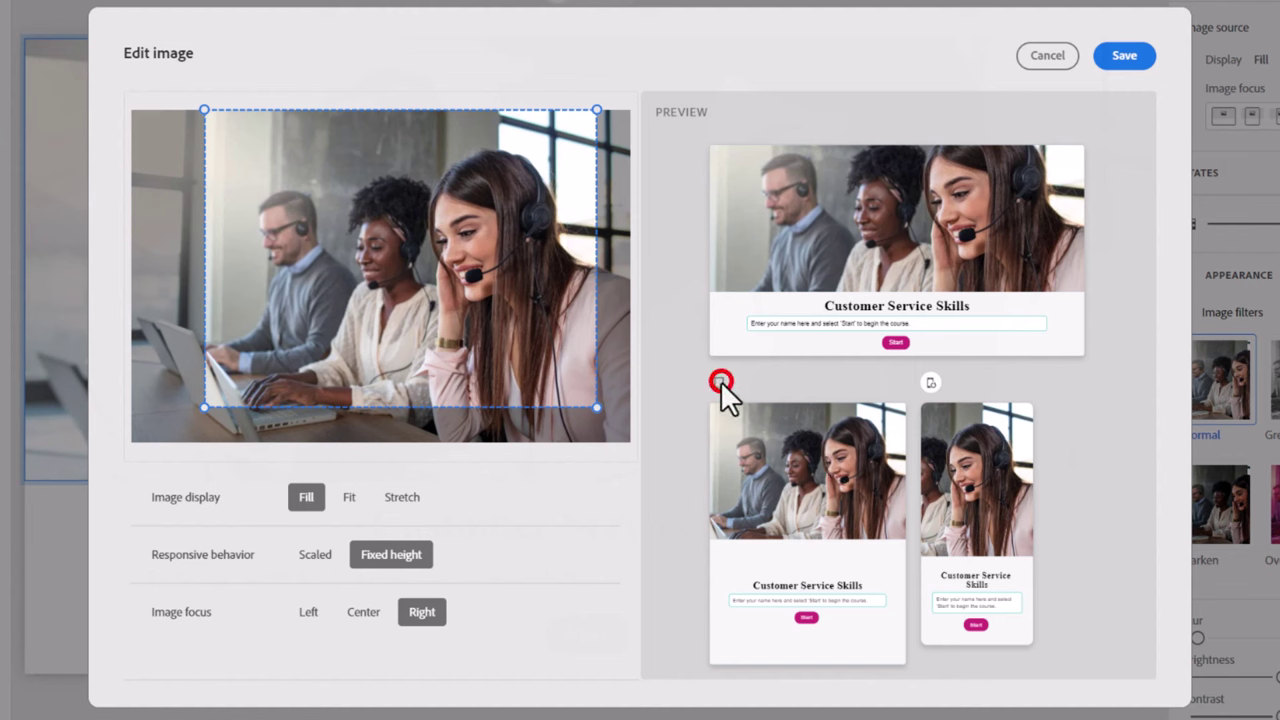
left_click(930, 383)
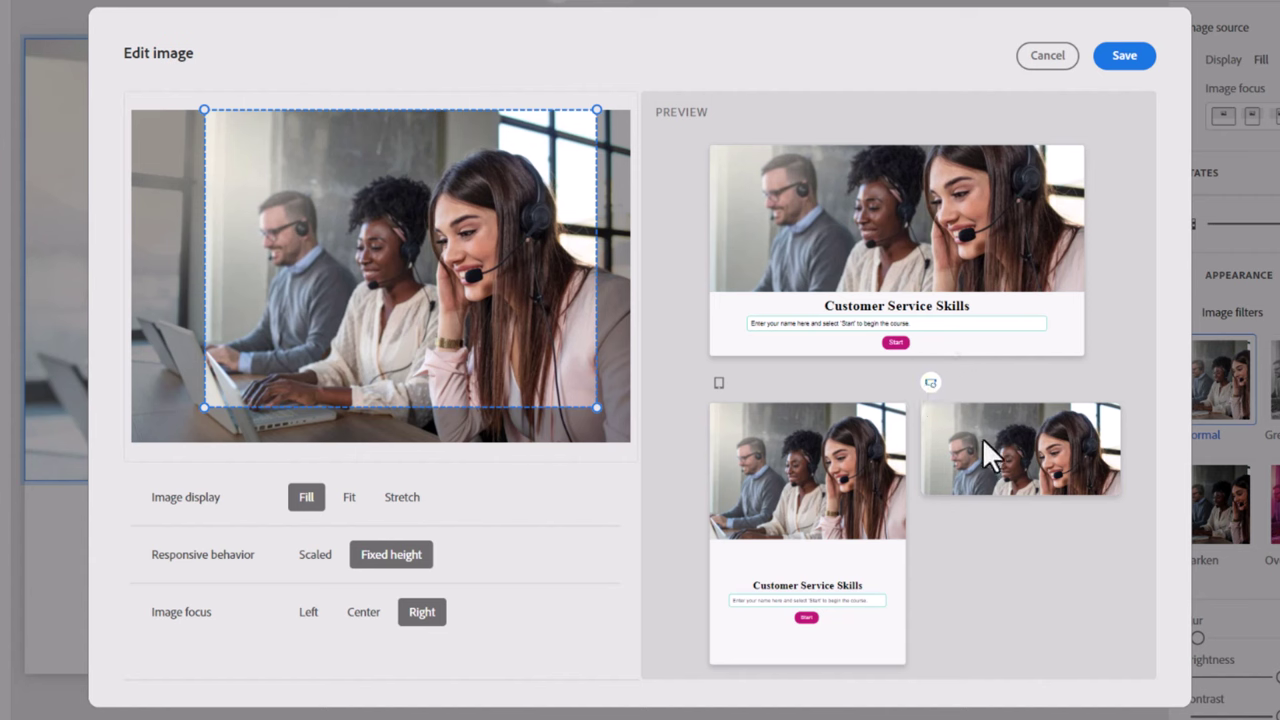
scroll(982, 450, "down", 2)
scroll(983, 439, "up", 2)
left_click(929, 383)
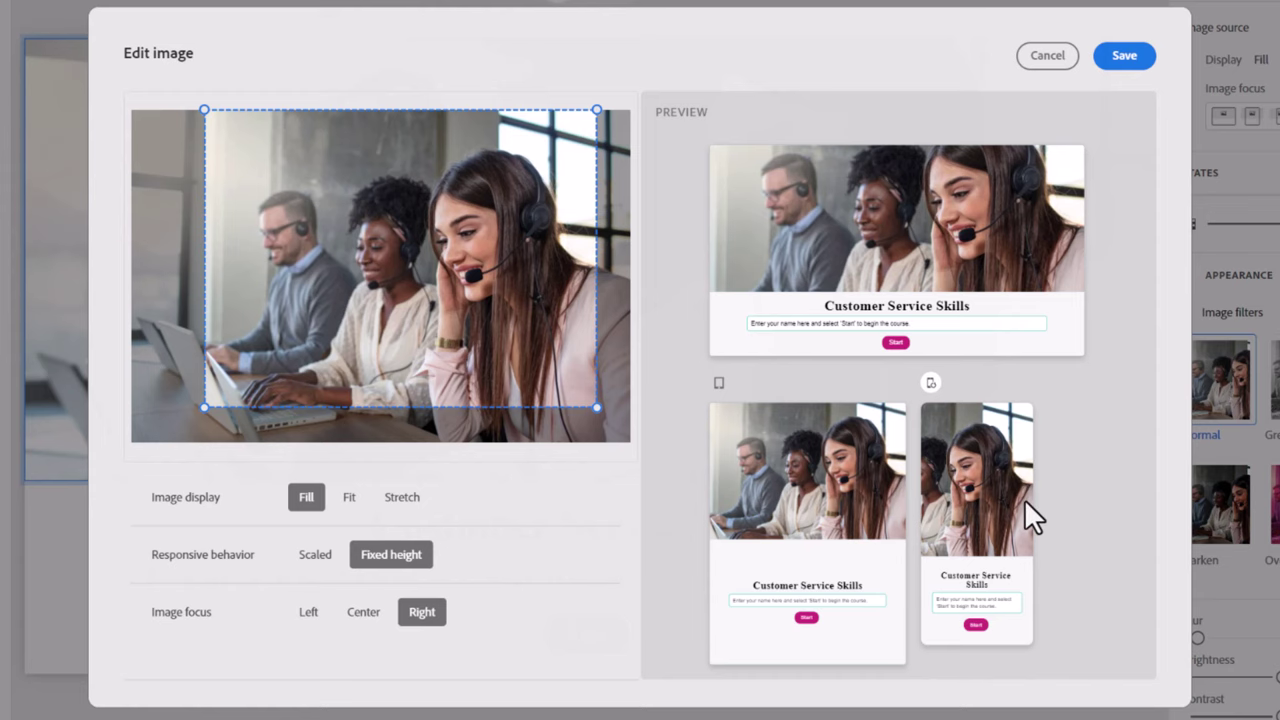
- Save the image edits and check the title slide in the tablet and mobile layouts before returning to desktop
left_click(1122, 56)
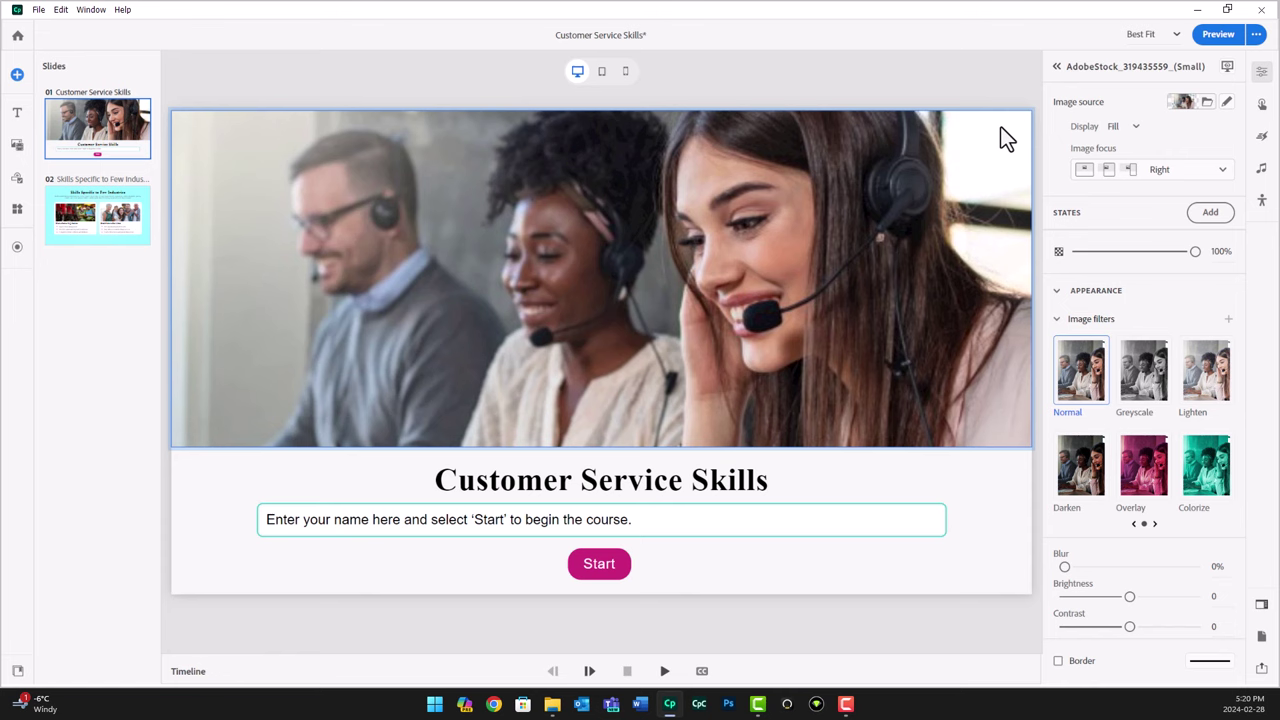
left_click(601, 71)
left_click(625, 72)
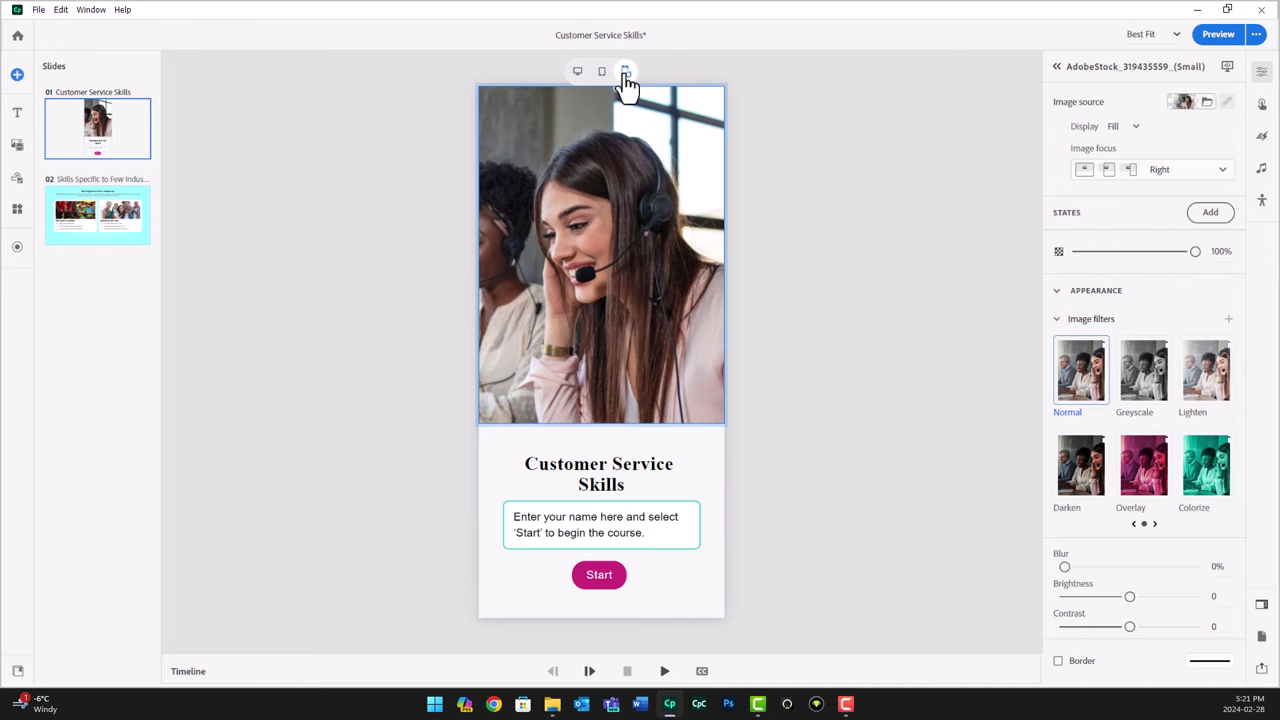
left_click(577, 72)
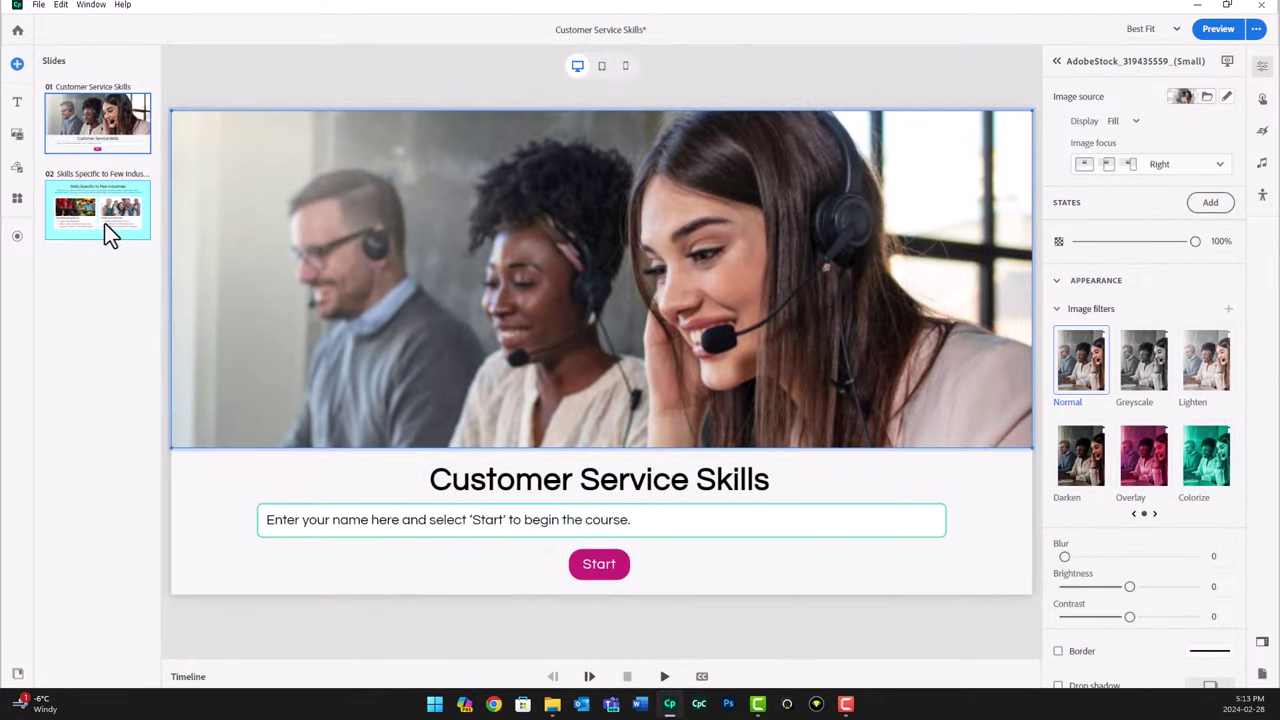
- On the Skills Specific to Few Industries slide, compare the Fit and Stretch display options for the Manufacturing Sector image and set it back to Fill
left_click(96, 210)
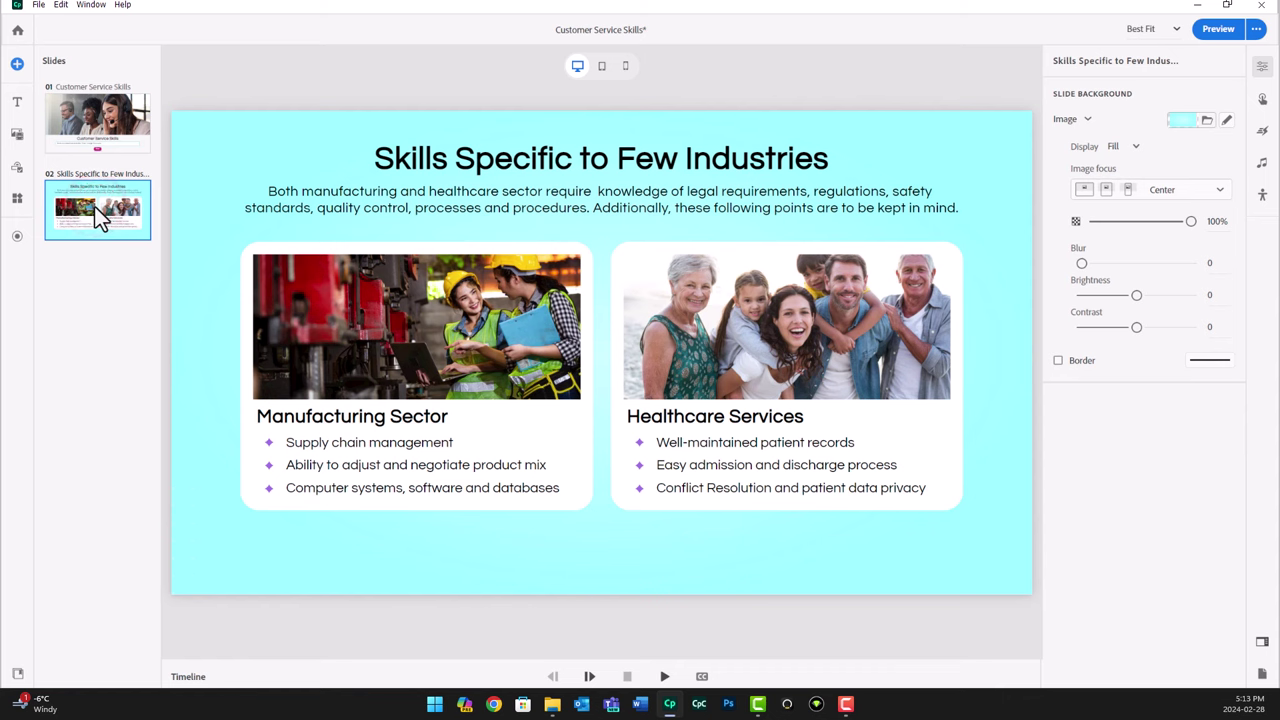
left_click(467, 311)
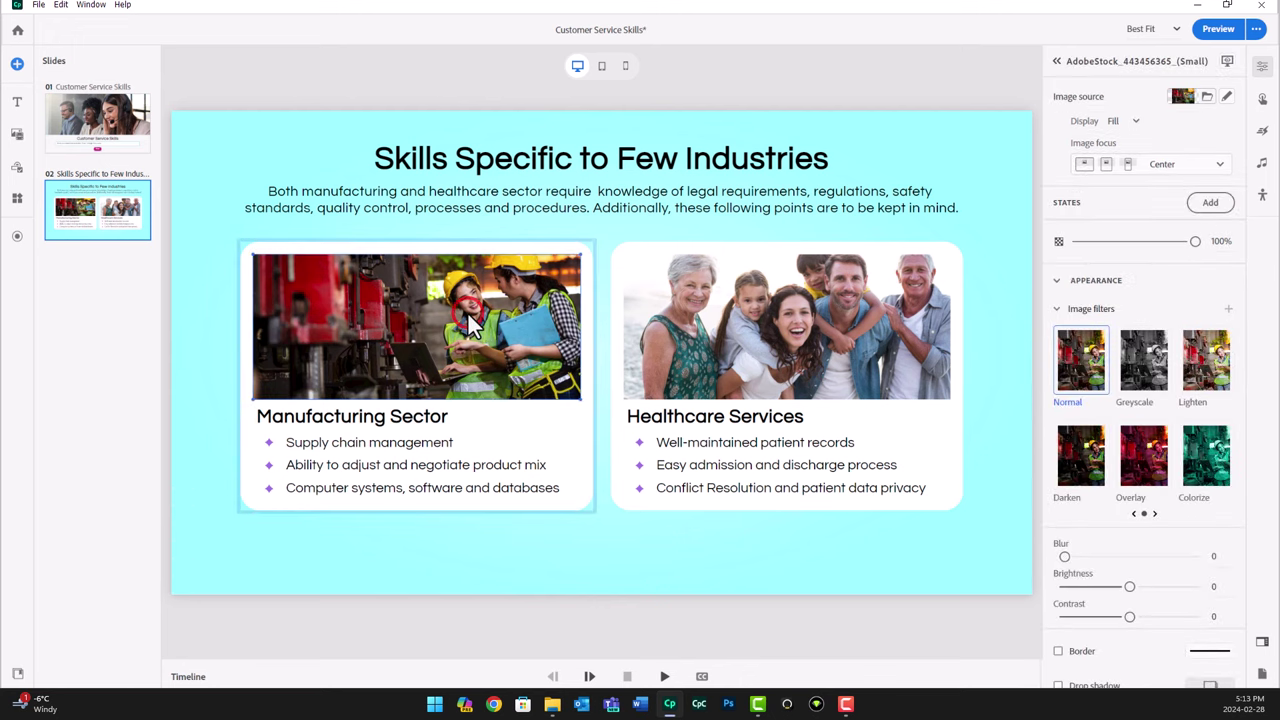
left_click(1125, 122)
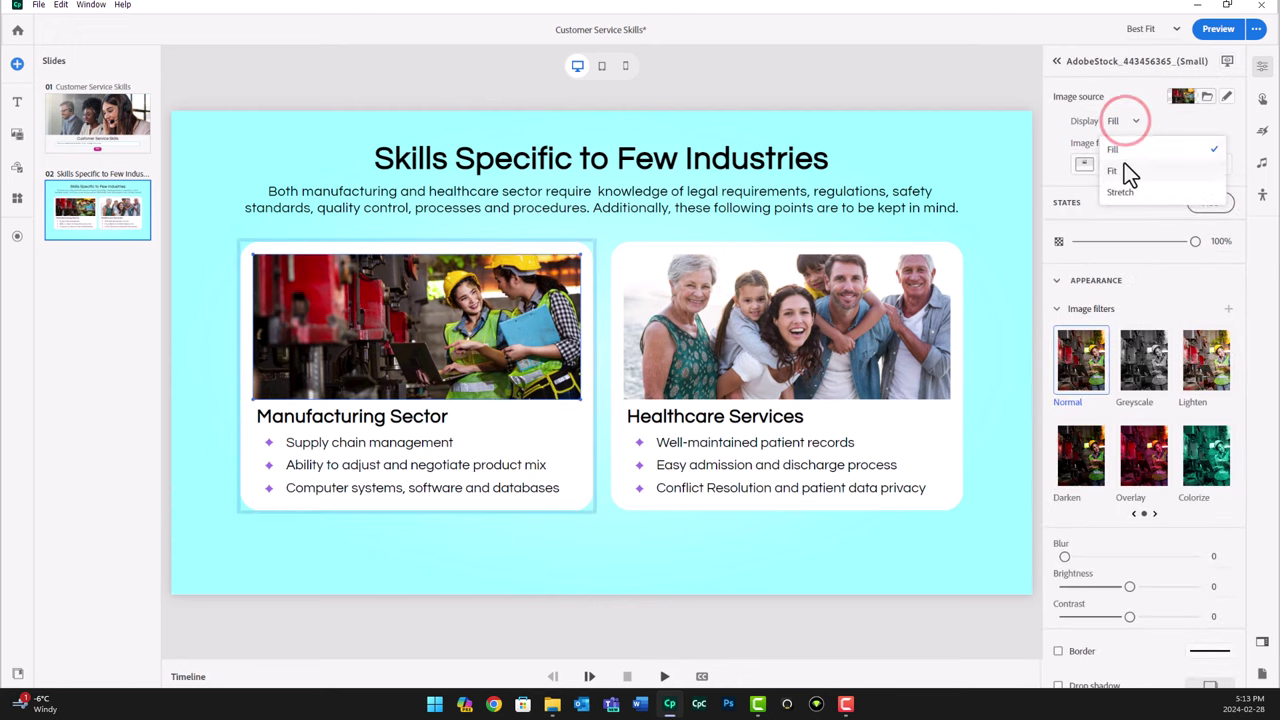
left_click(1123, 168)
left_click(1123, 124)
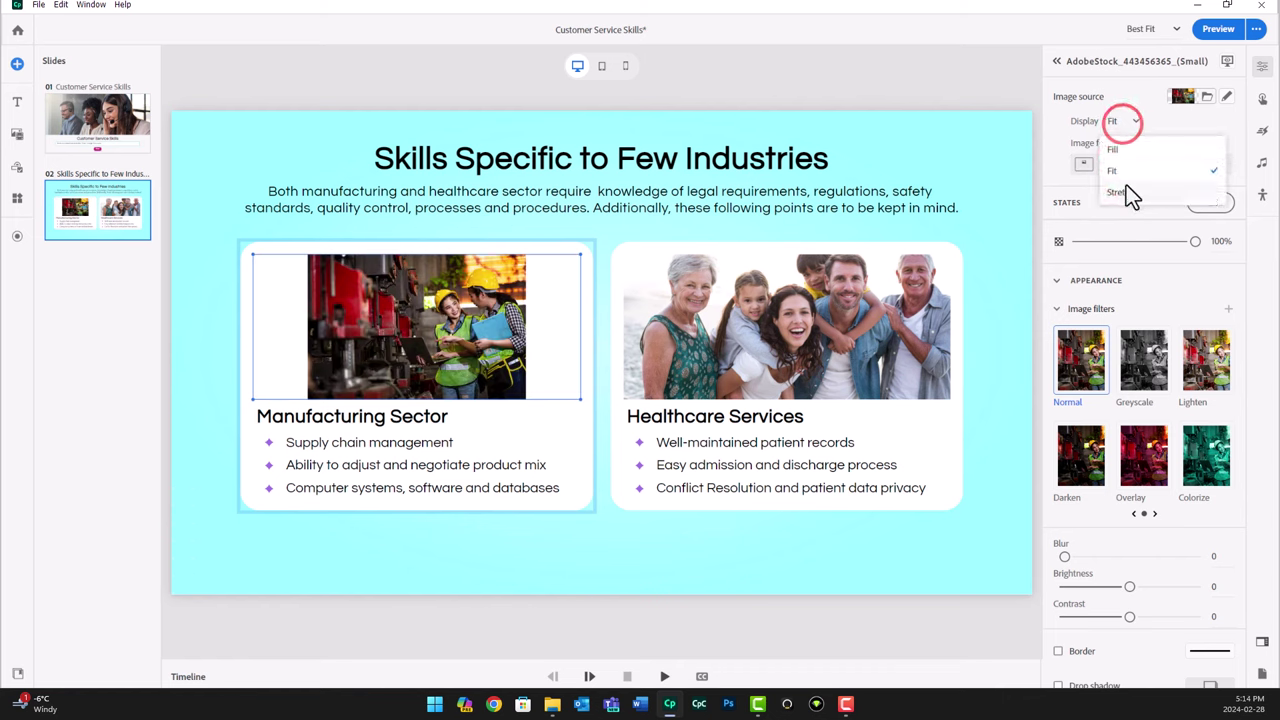
left_click(1125, 192)
left_click(1125, 124)
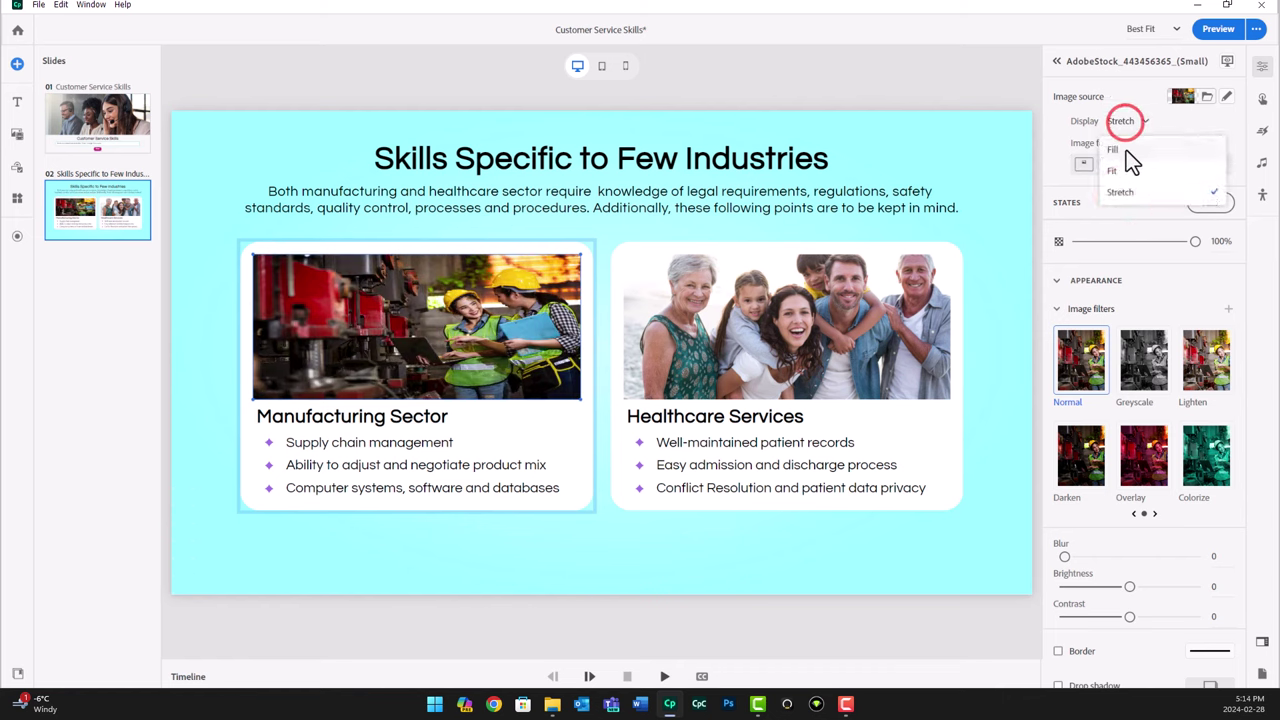
left_click(1126, 148)
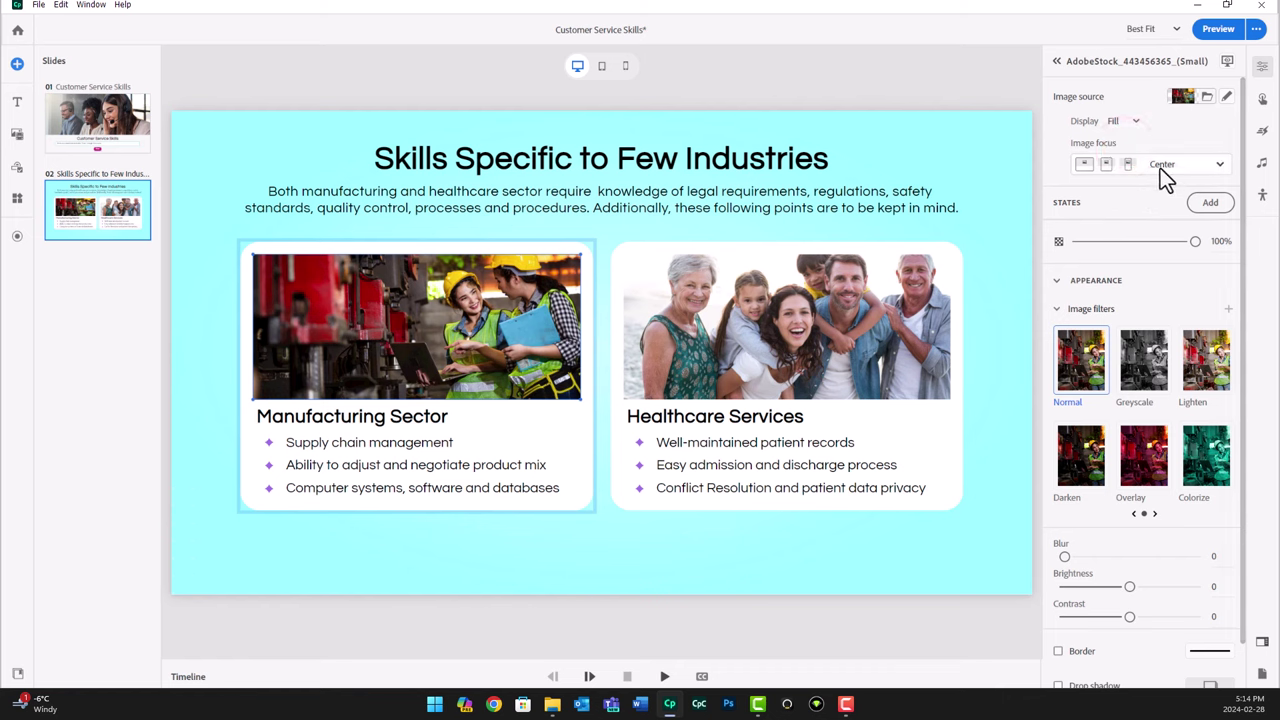
- Set the Manufacturing Sector image's focus to Right and check the slide in the tablet and mobile layouts before returning to desktop
left_click(1160, 165)
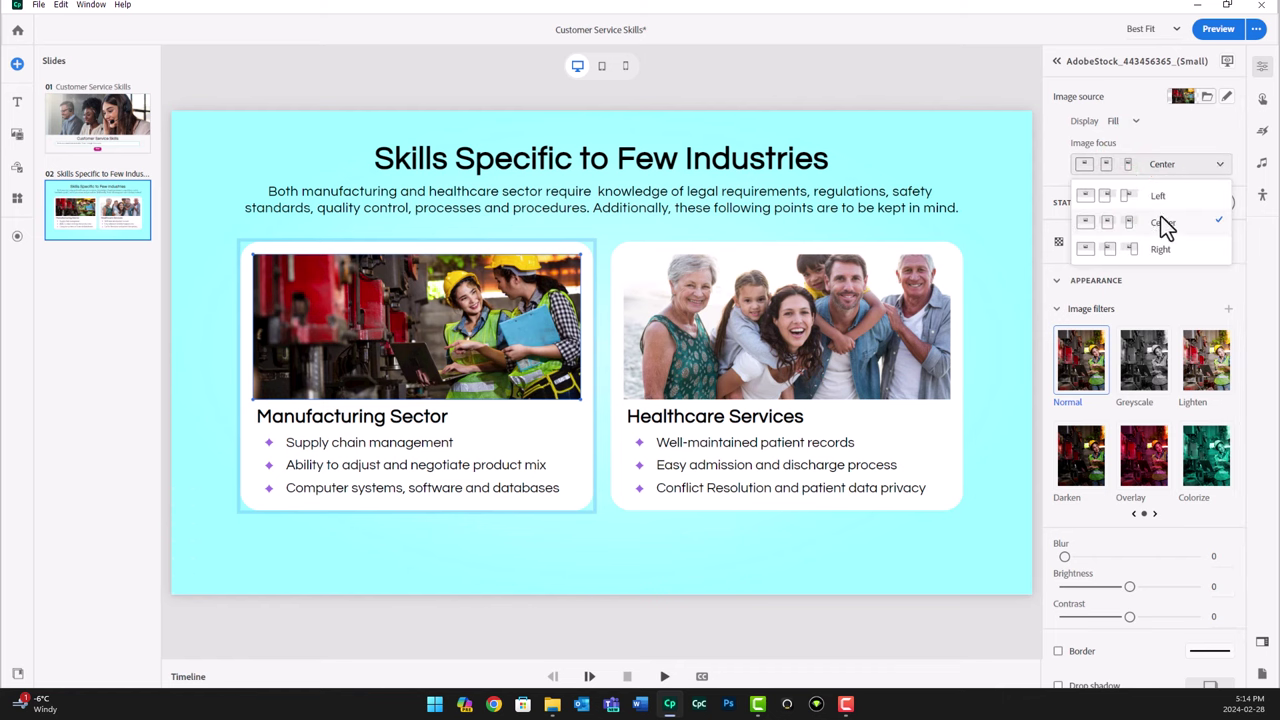
left_click(1158, 250)
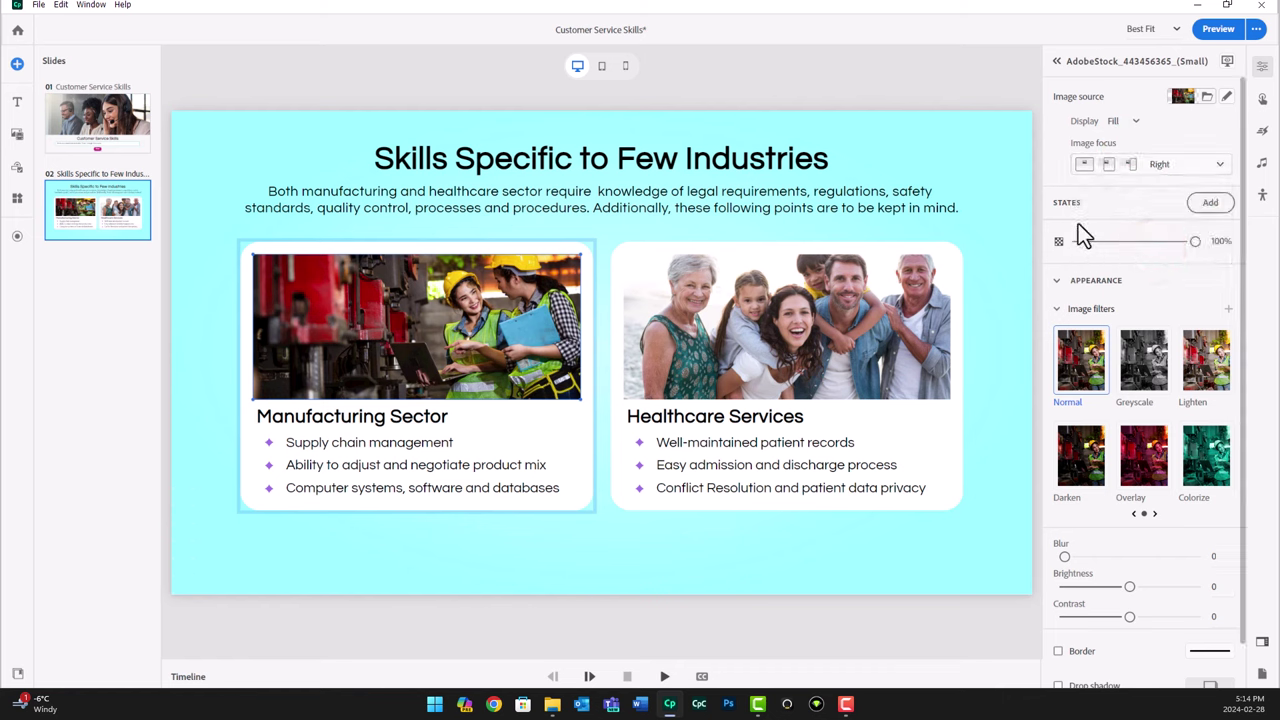
left_click(598, 67)
left_click(625, 67)
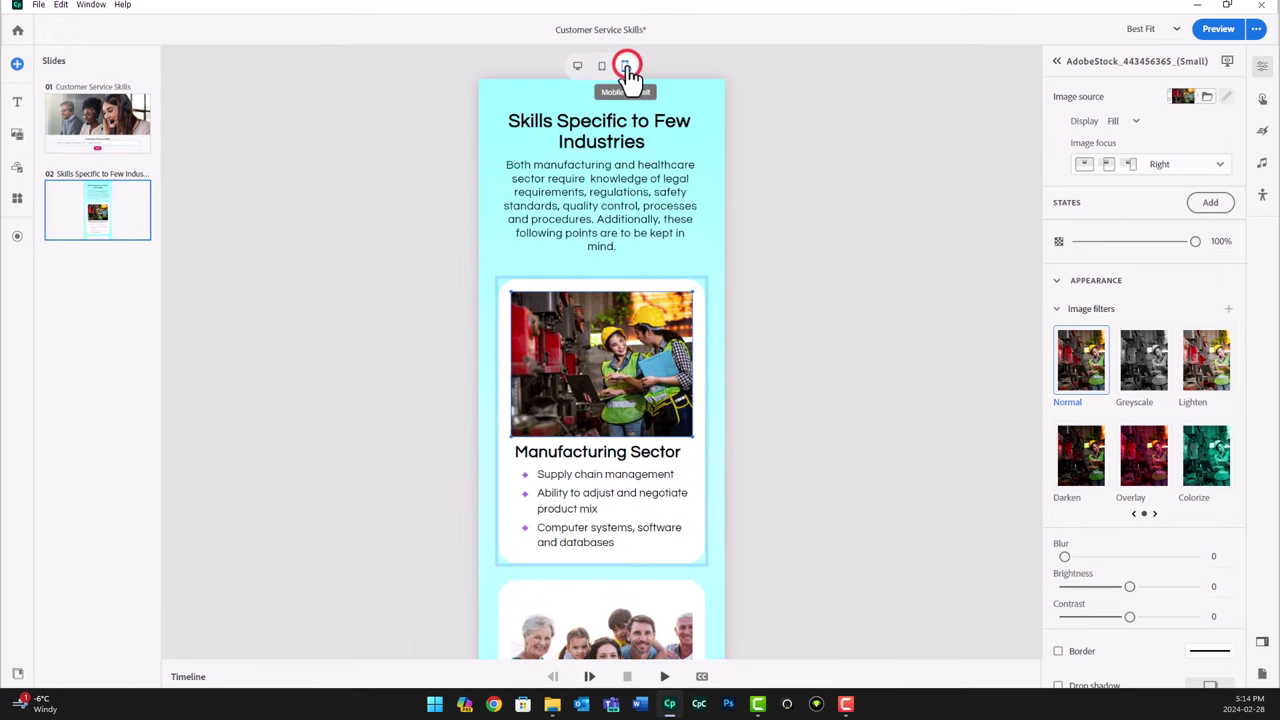
left_click(577, 66)
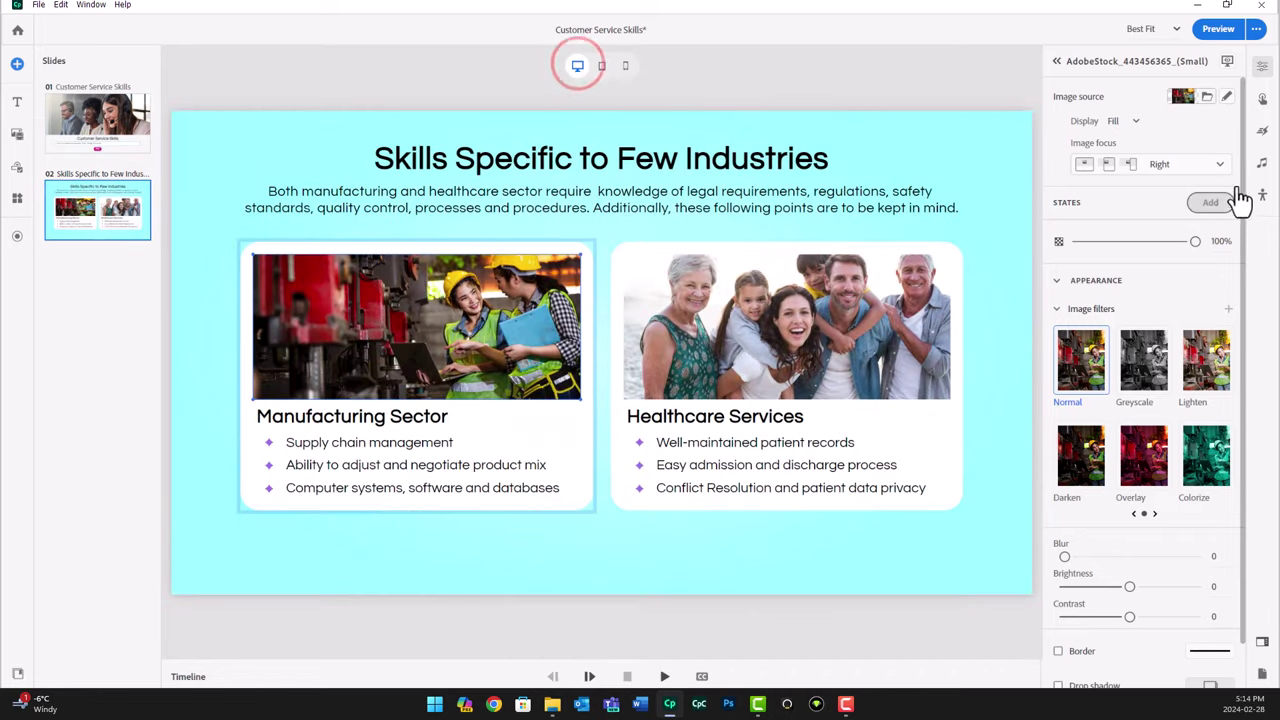
- Crop the Manufacturing Sector image in from its left and bottom edges around the two workers and save the edit
double_click(407, 310)
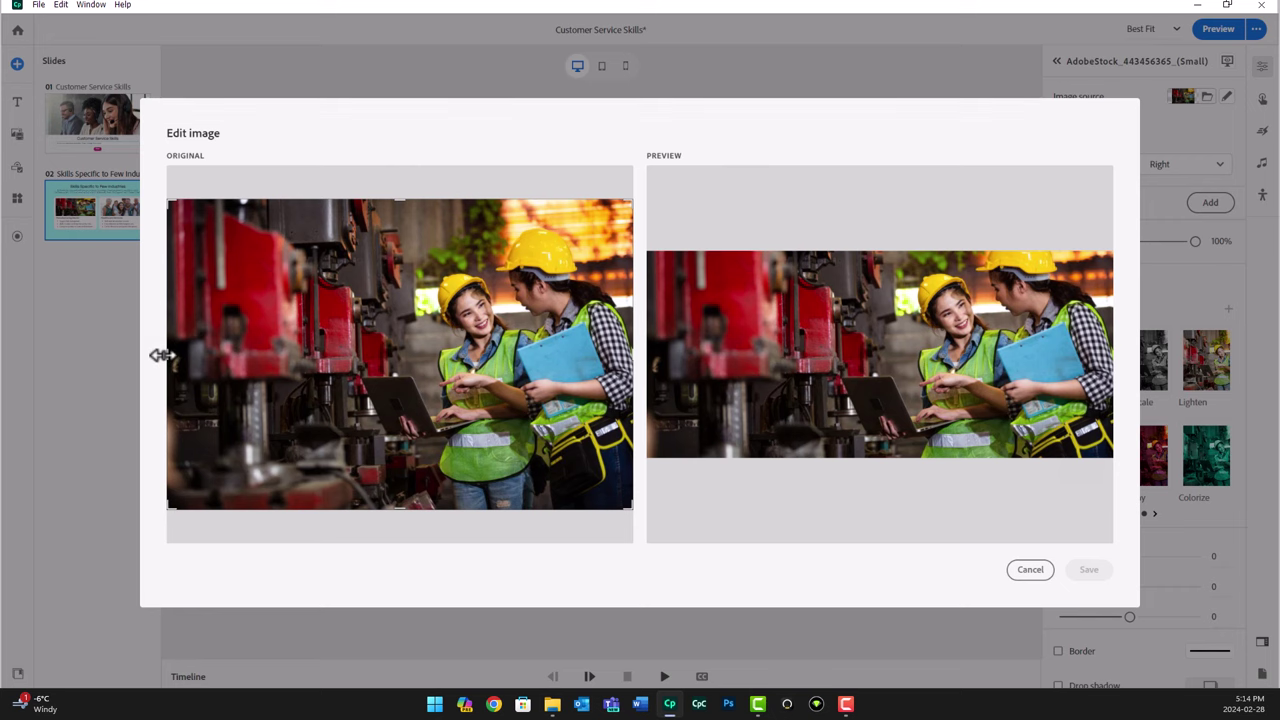
left_click_drag(160, 355, 348, 355)
left_click_drag(488, 510, 491, 450)
left_click(1090, 568)
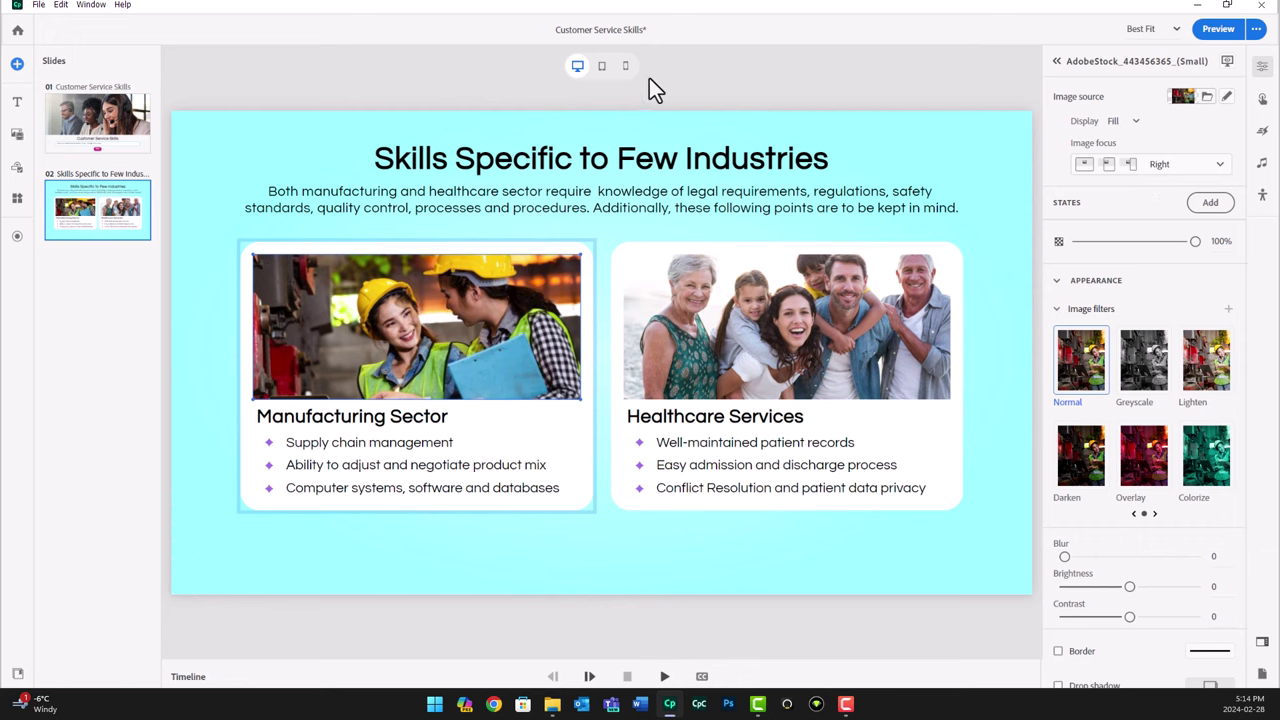
- Check the cropped Manufacturing Sector image in the tablet and mobile layouts and return to the desktop layout
left_click(601, 66)
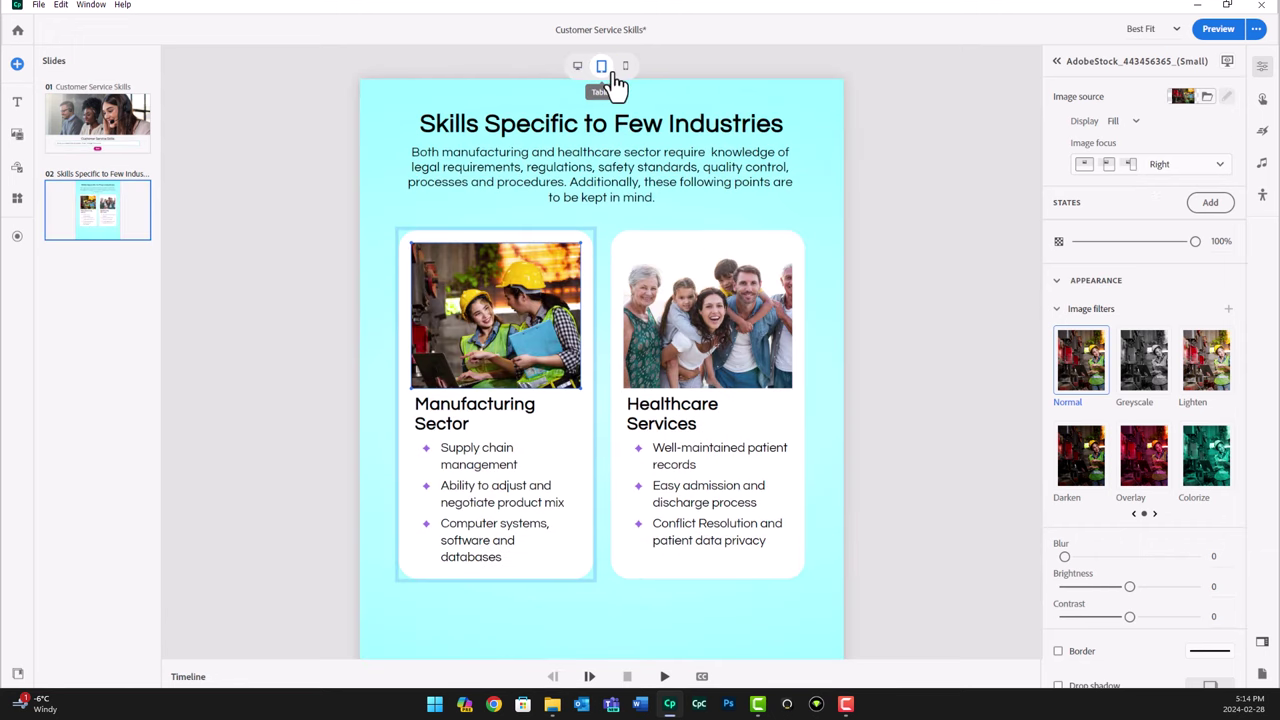
left_click(625, 66)
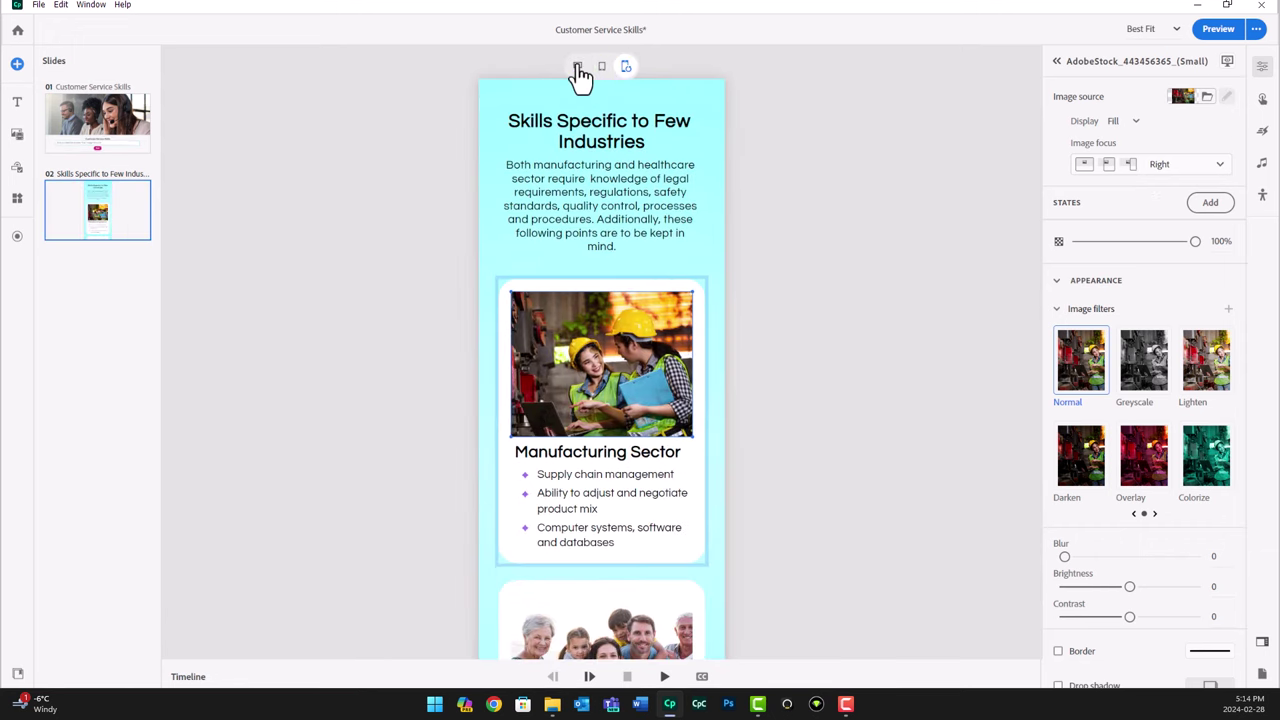
left_click(578, 67)
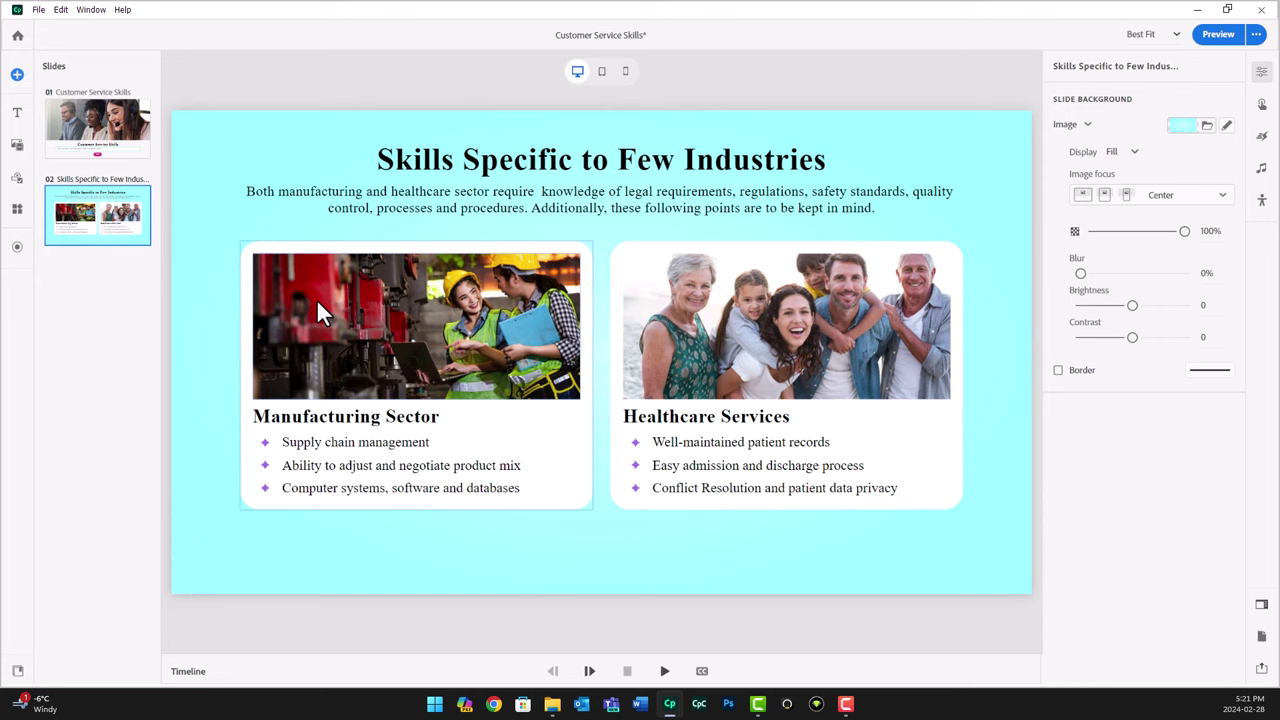
- Open the Manufacturing Sector image for editing and check its mobile preview in landscape orientation before returning it to portrait
left_click(380, 328)
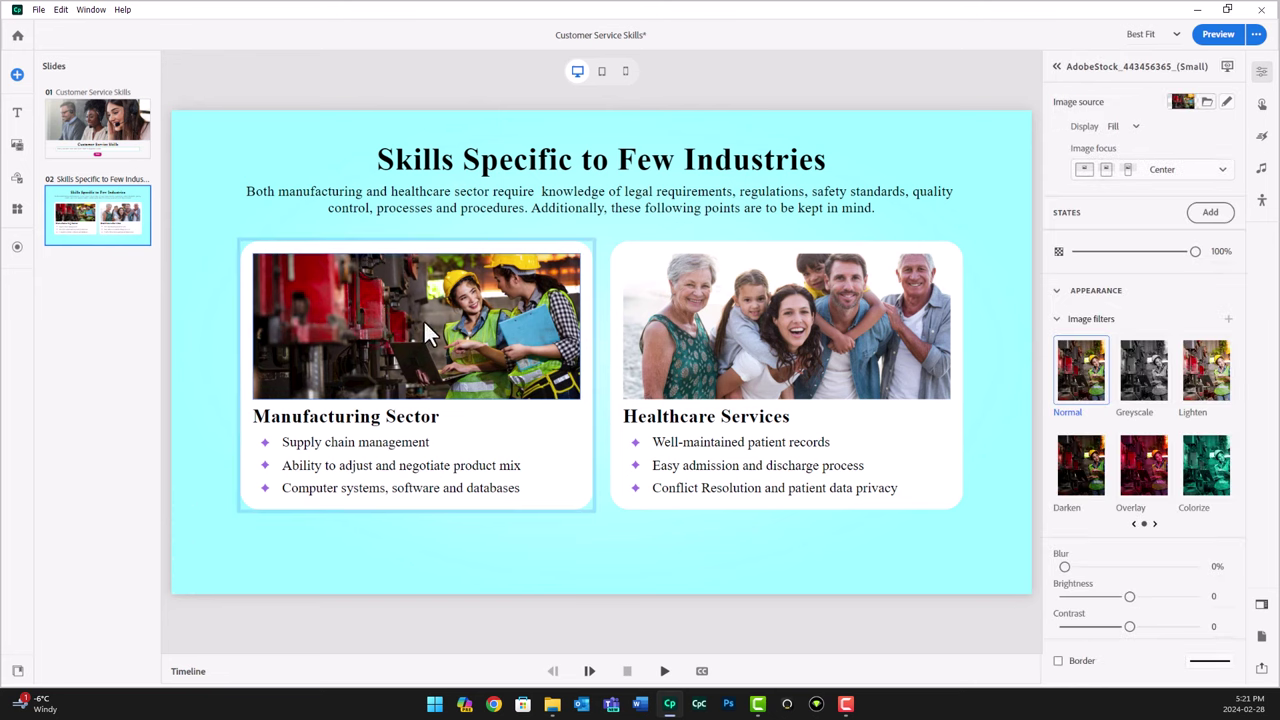
double_click(405, 318)
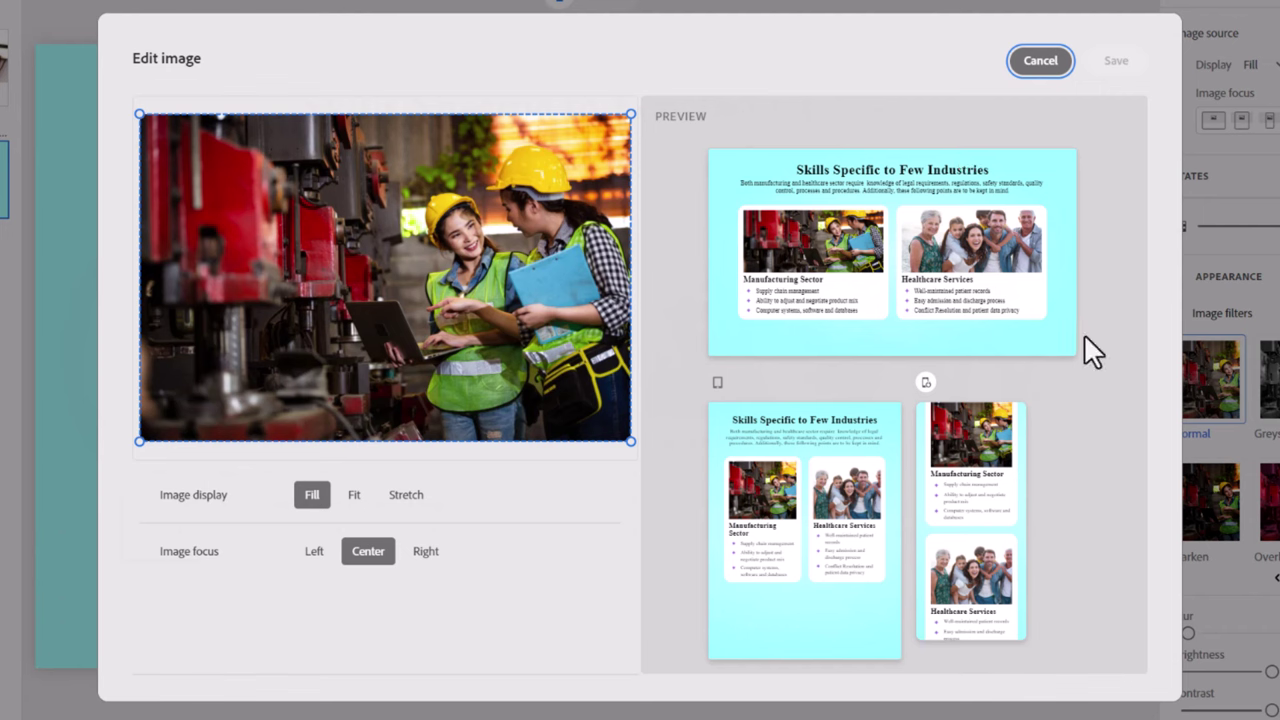
left_click(924, 384)
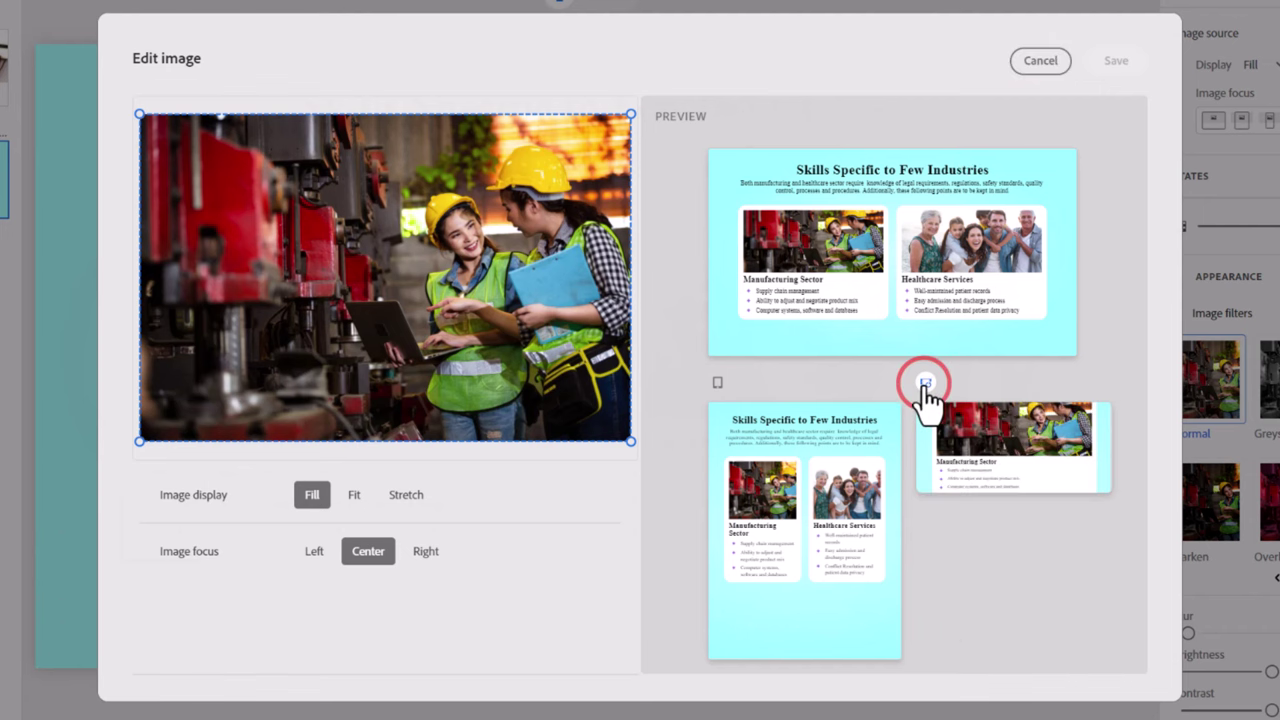
left_click(924, 384)
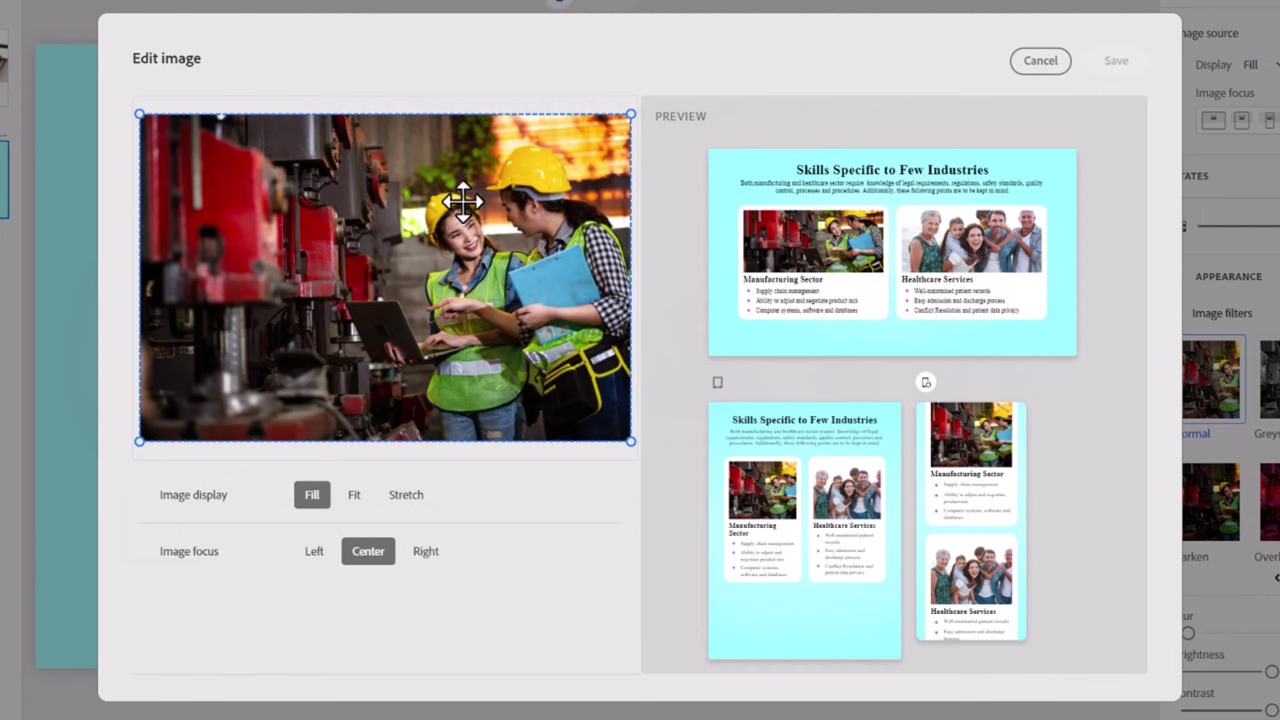
- Compare the Fit and Stretch display options in the Manufacturing Sector image's layout previews and set the display back to Fill
left_click(354, 496)
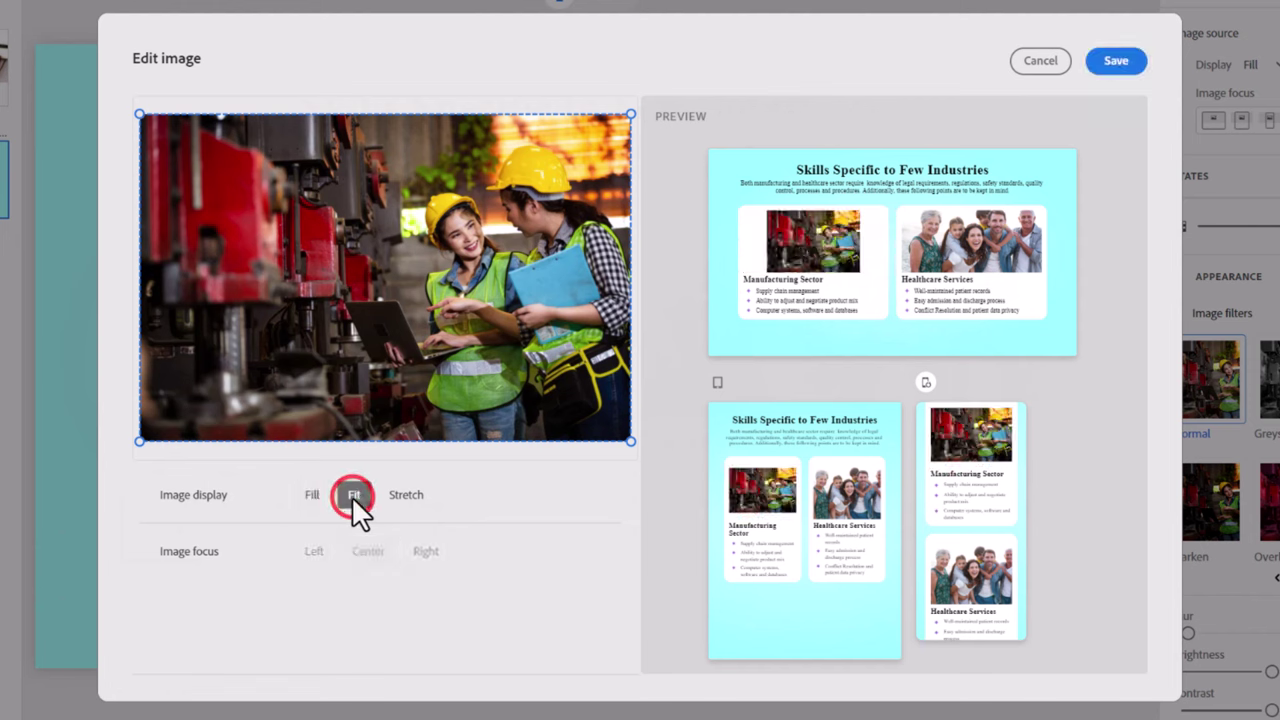
left_click(309, 496)
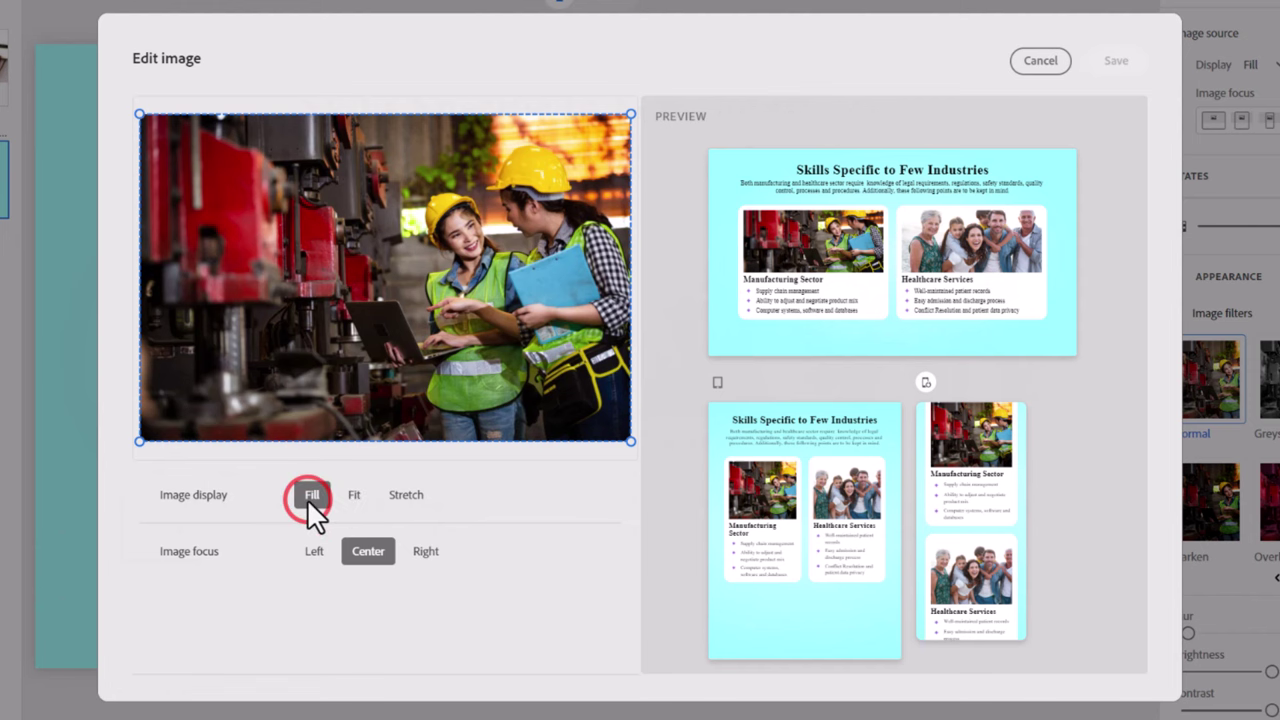
left_click(417, 494)
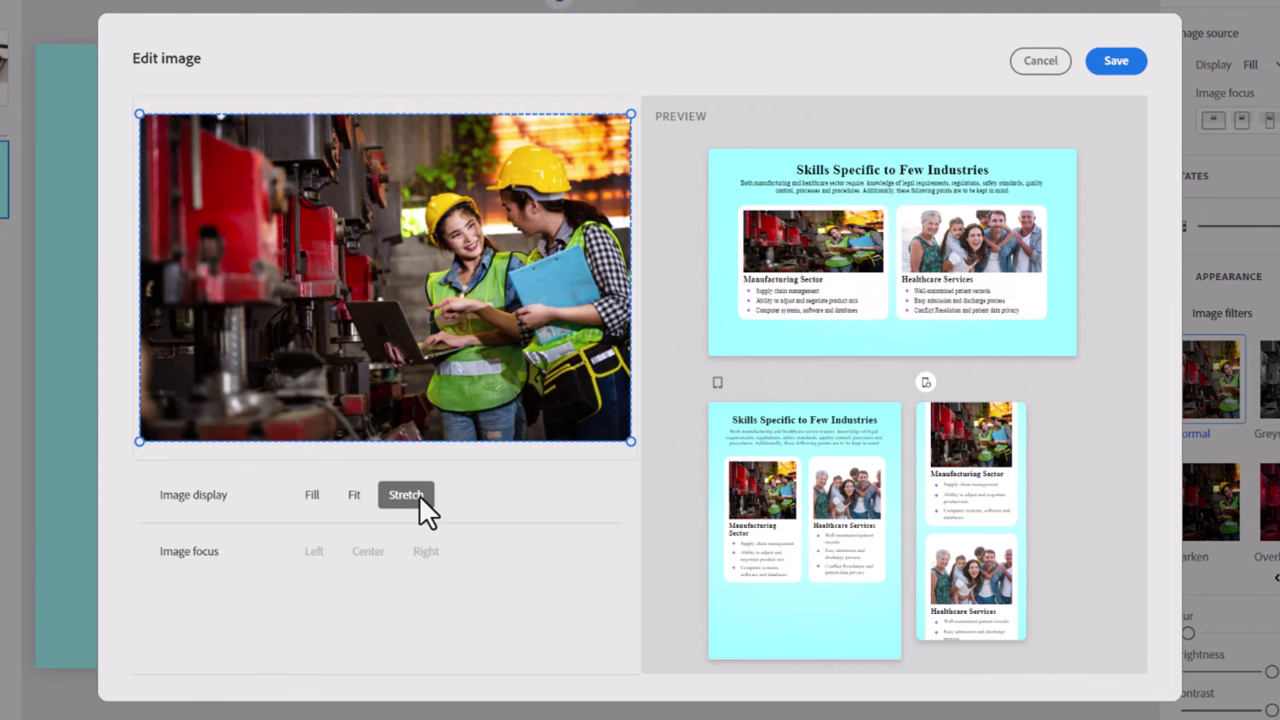
left_click(313, 494)
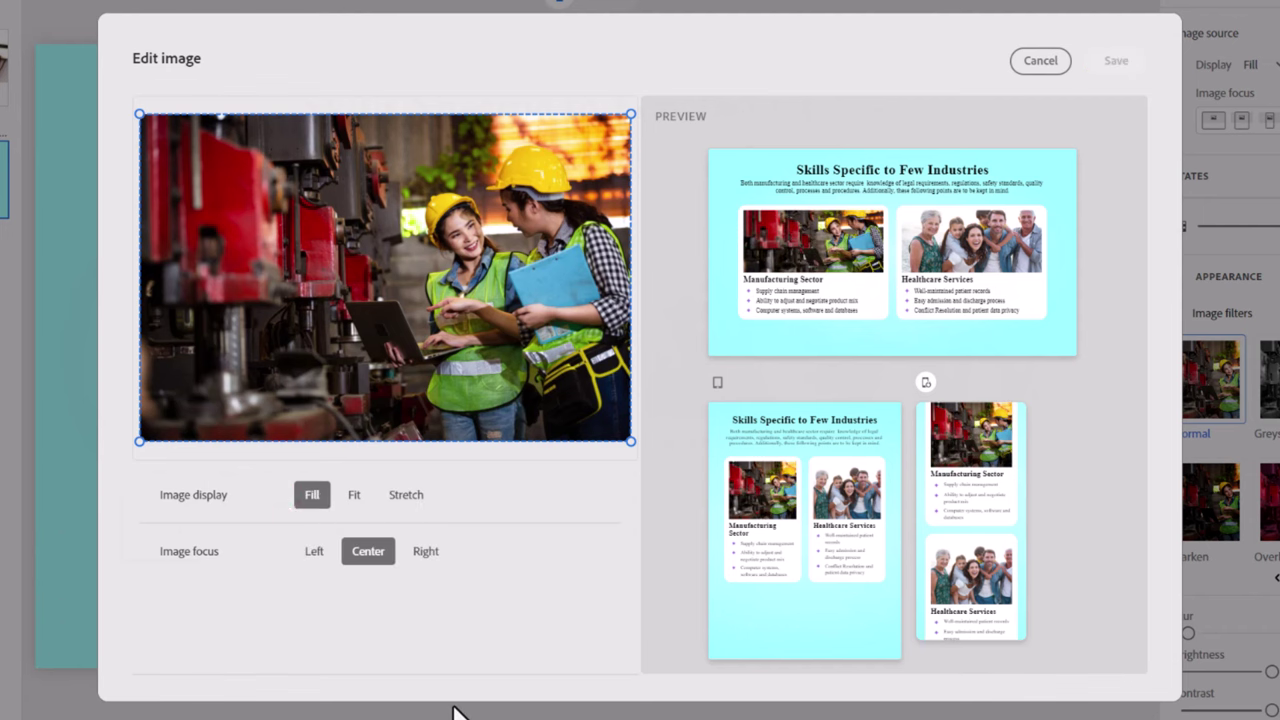
- Set the Manufacturing Sector image's focus to Right, crop away roughly the left third of the image, and save the edits
left_click(424, 550)
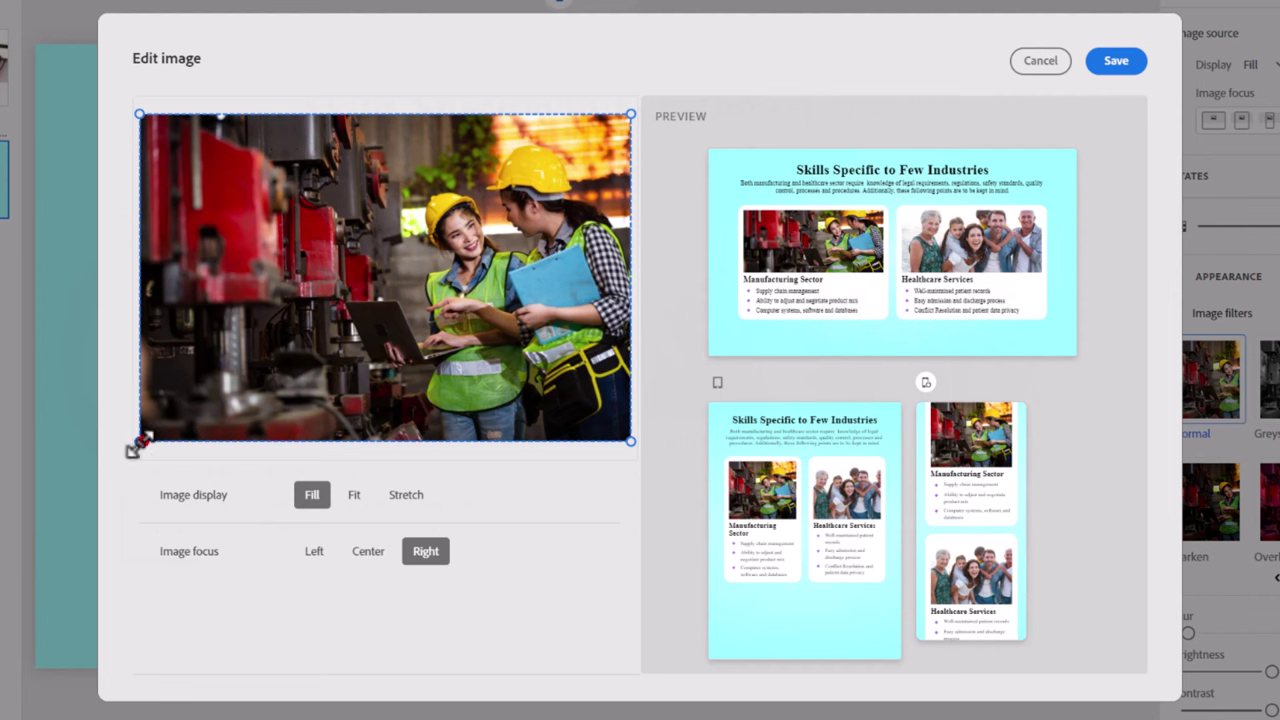
left_click_drag(141, 441, 224, 446)
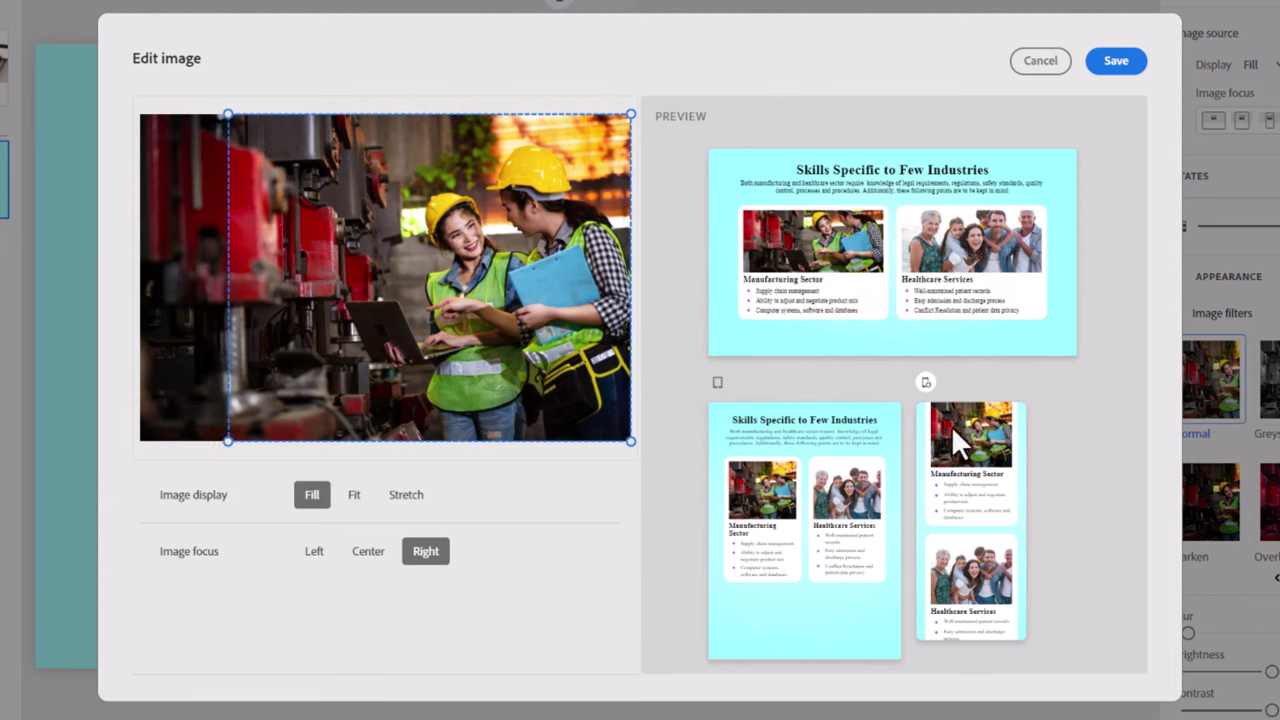
scroll(960, 463, "up", 3)
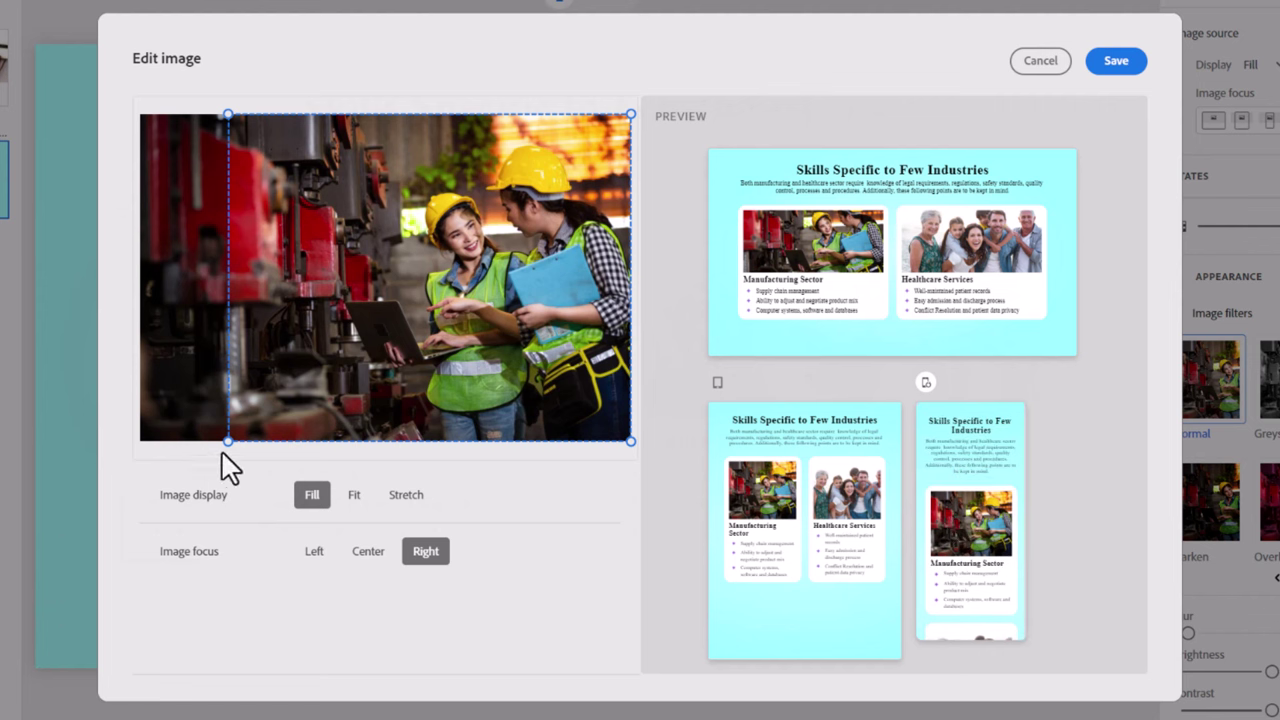
left_click_drag(226, 443, 282, 445)
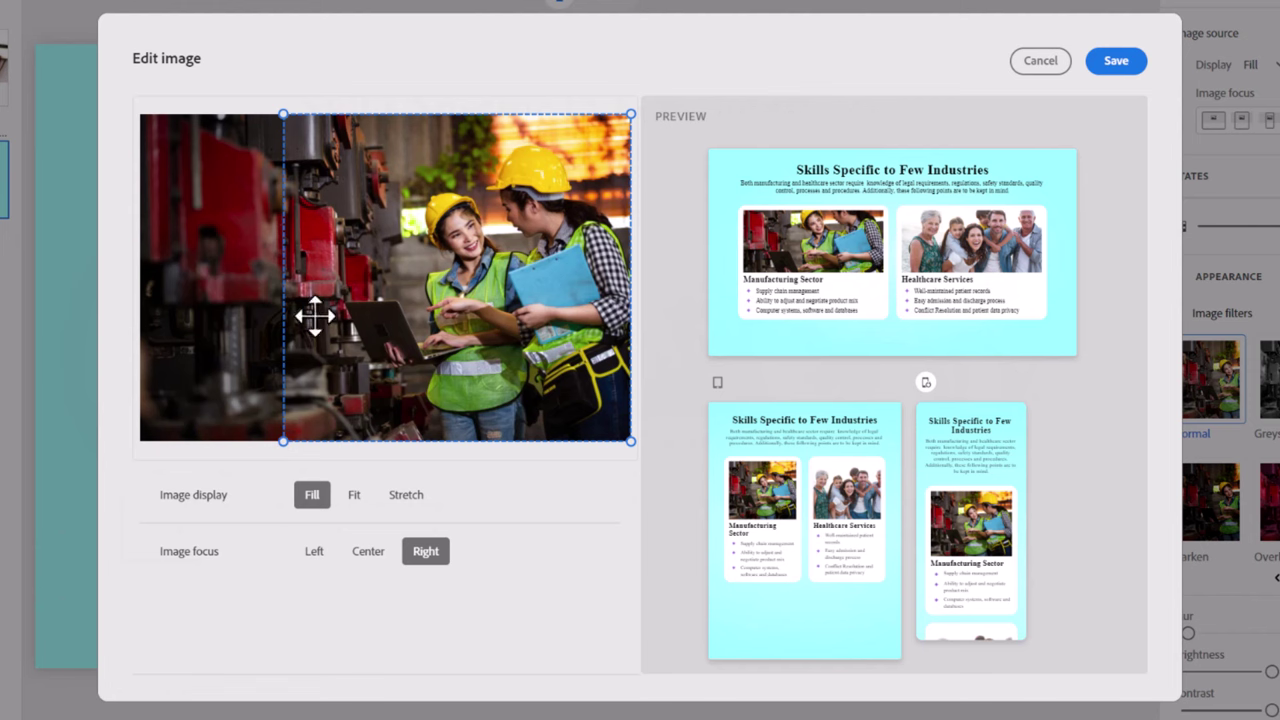
left_click(1112, 61)
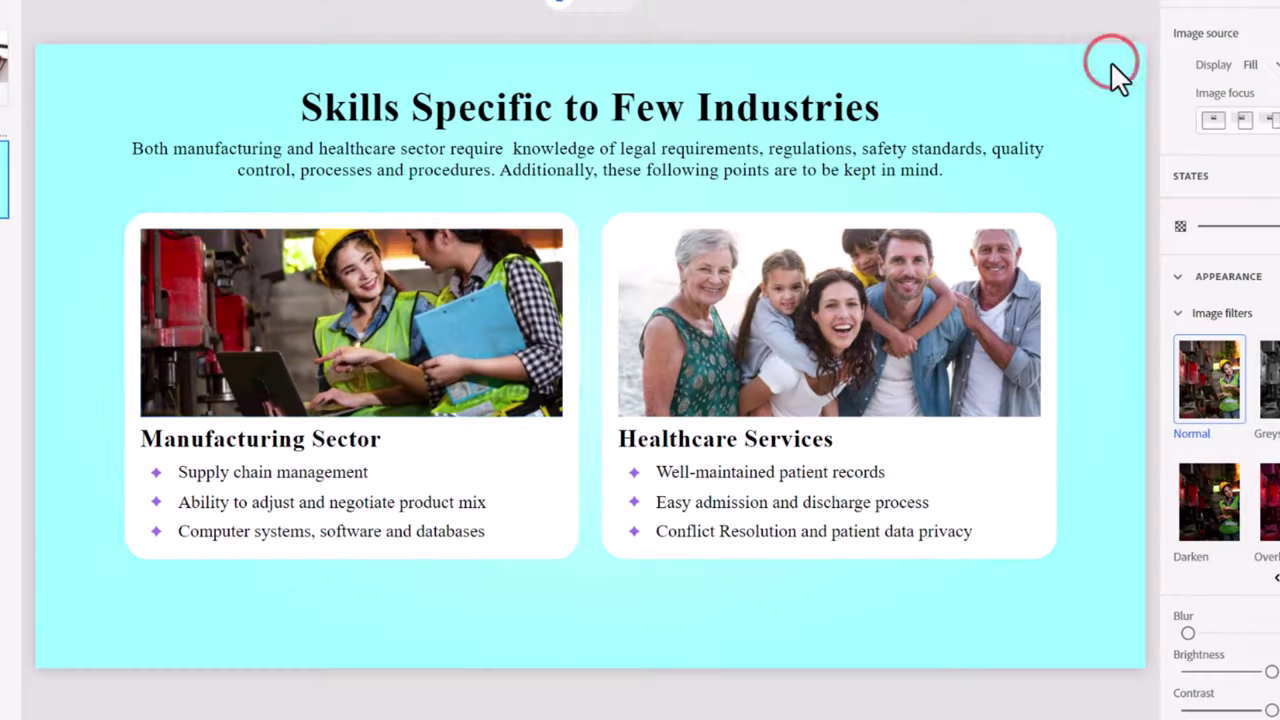
- Crop the Healthcare Services image in from its left and bottom edges with image focus set to Right, and save the edits
double_click(817, 326)
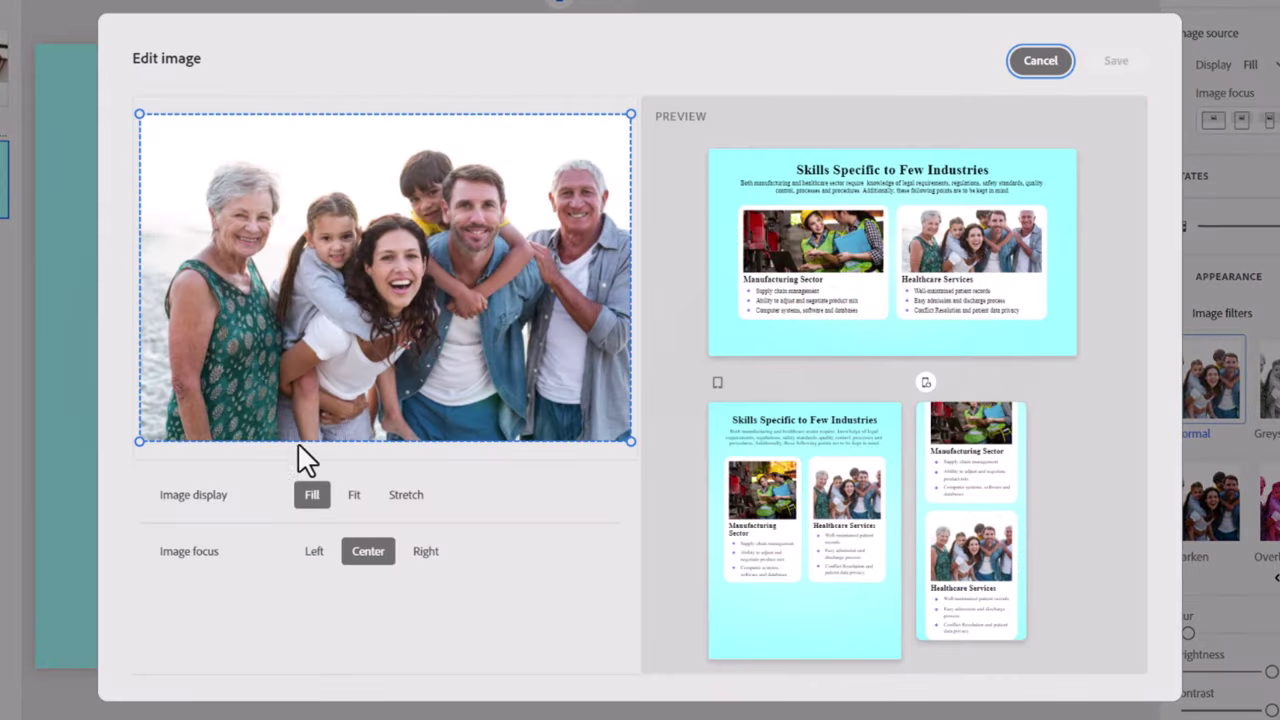
left_click_drag(133, 443, 175, 441)
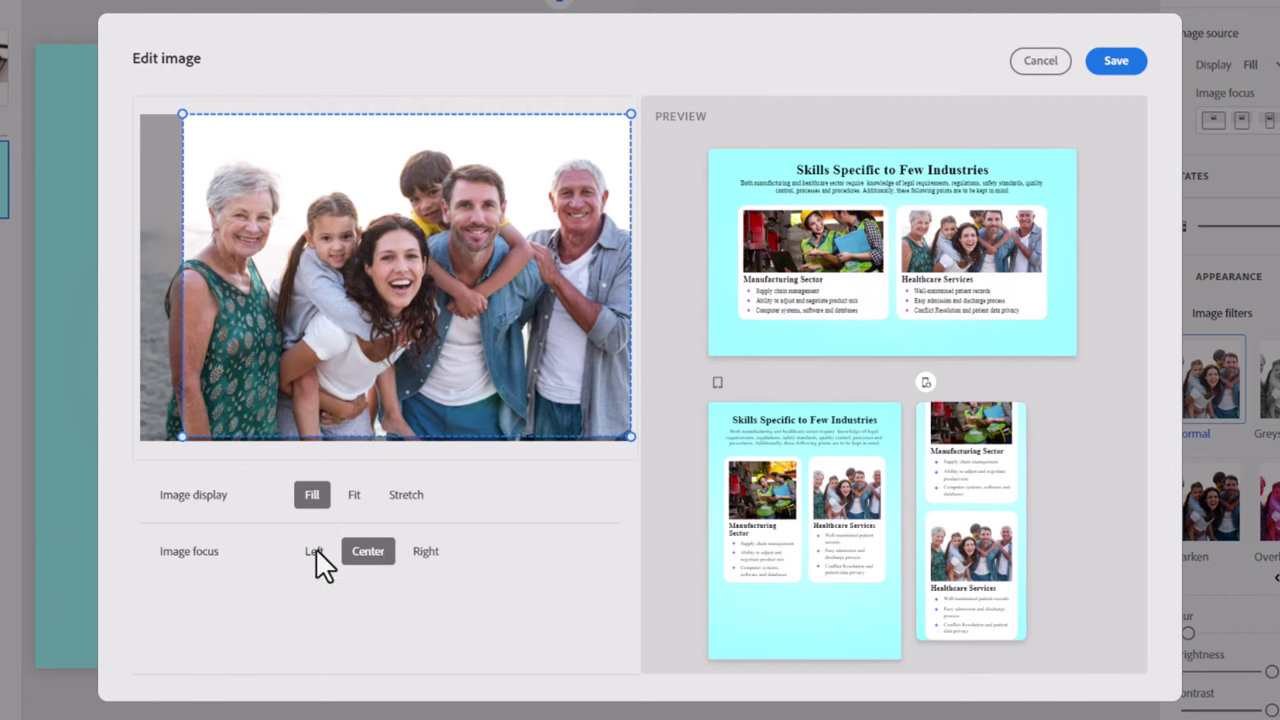
left_click(423, 552)
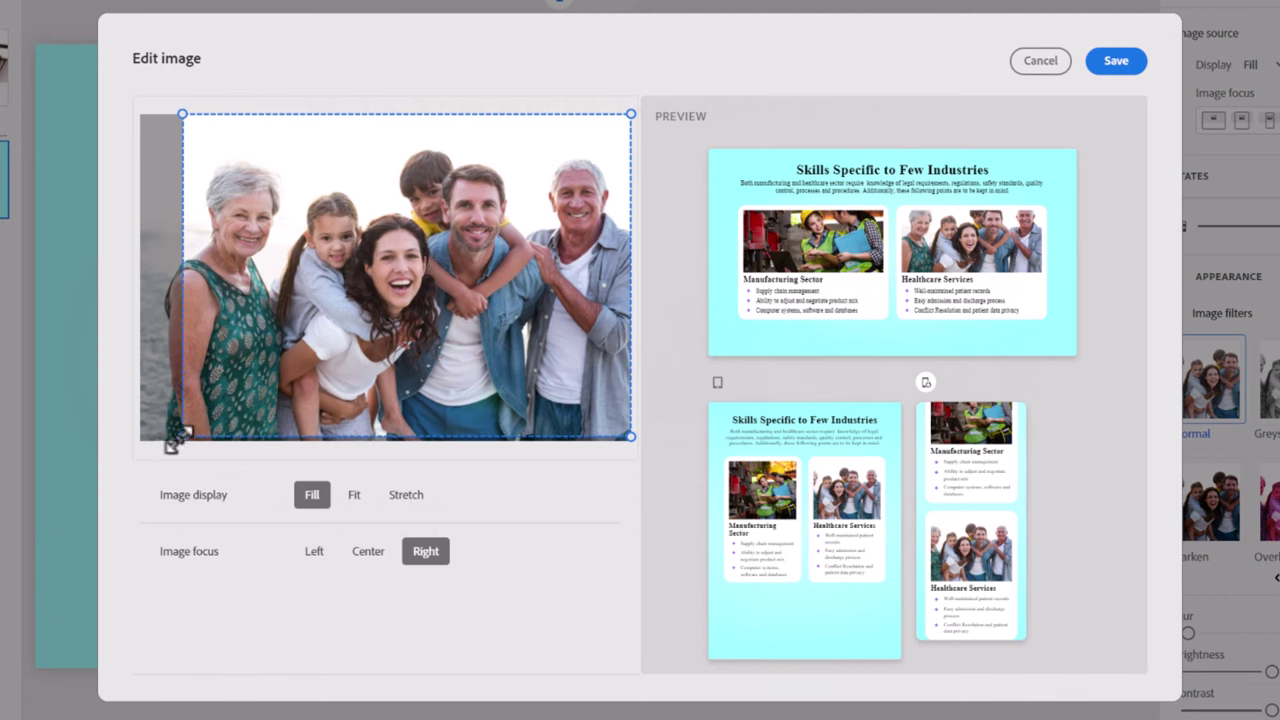
left_click_drag(175, 440, 185, 385)
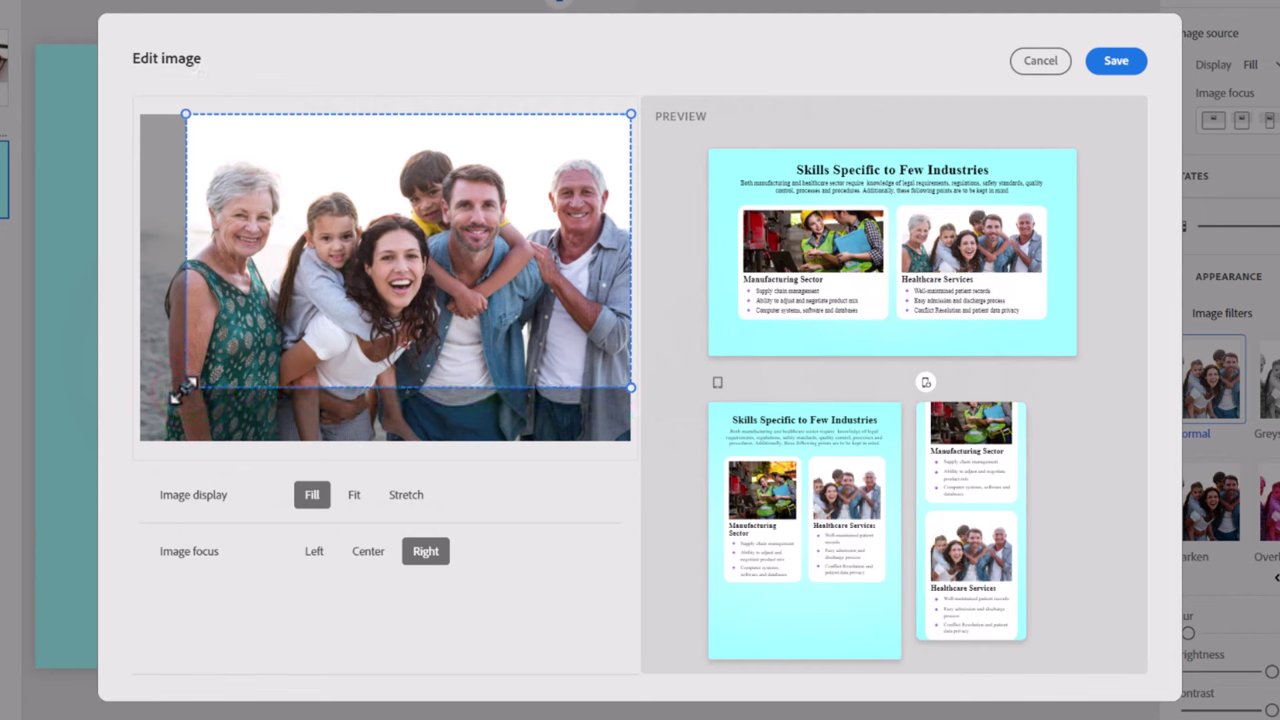
left_click(1117, 61)
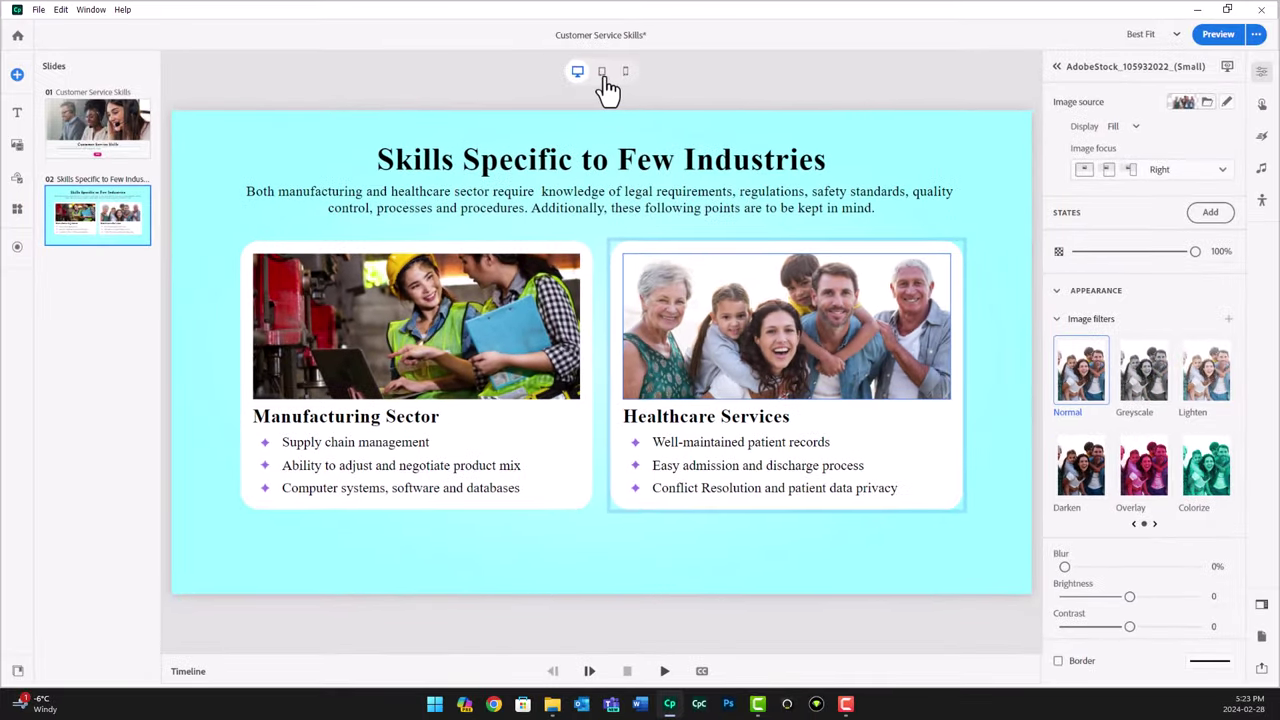
- Check both cropped card images in the tablet and mobile layouts, down to the Healthcare Services card
left_click(600, 60)
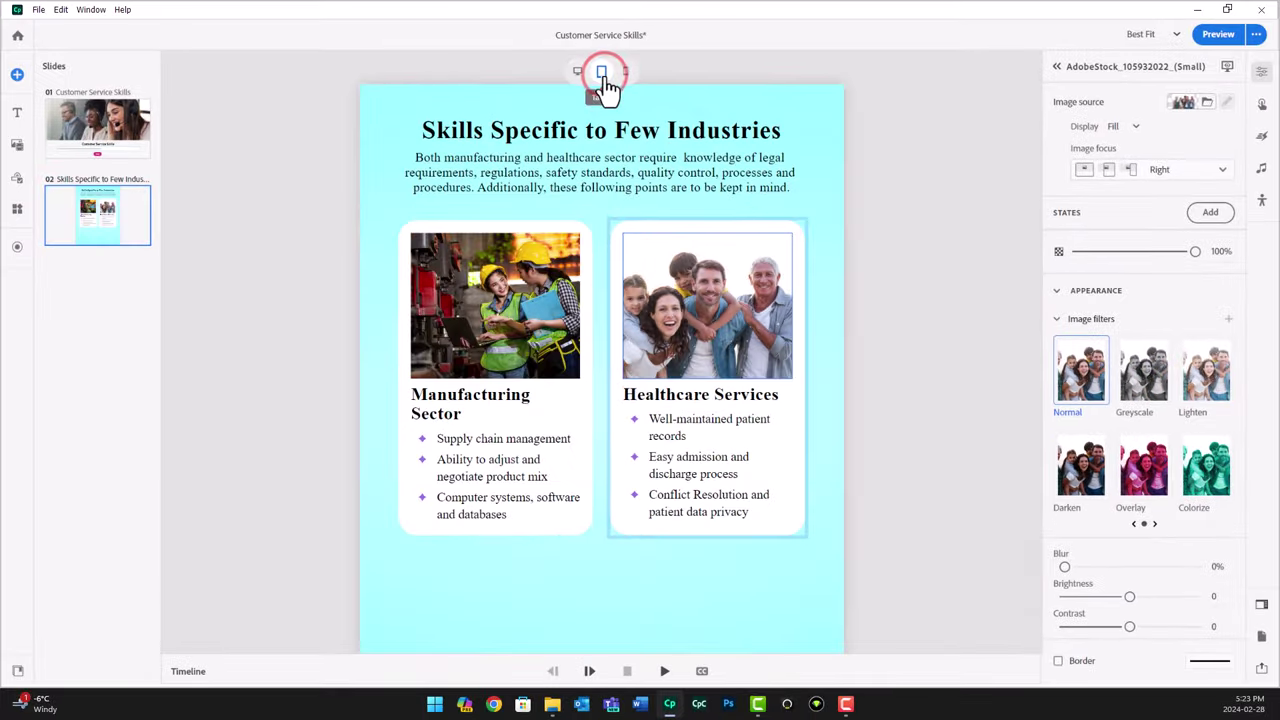
left_click(621, 73)
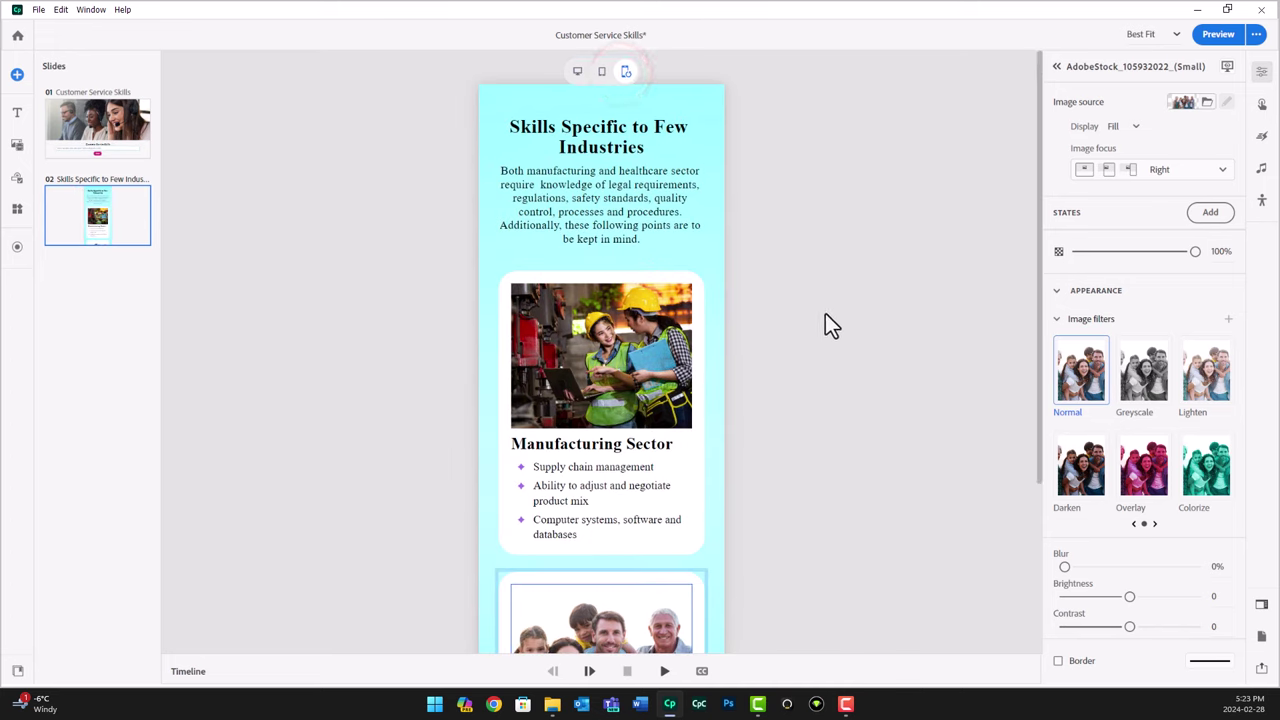
scroll(826, 316, "down", 5)
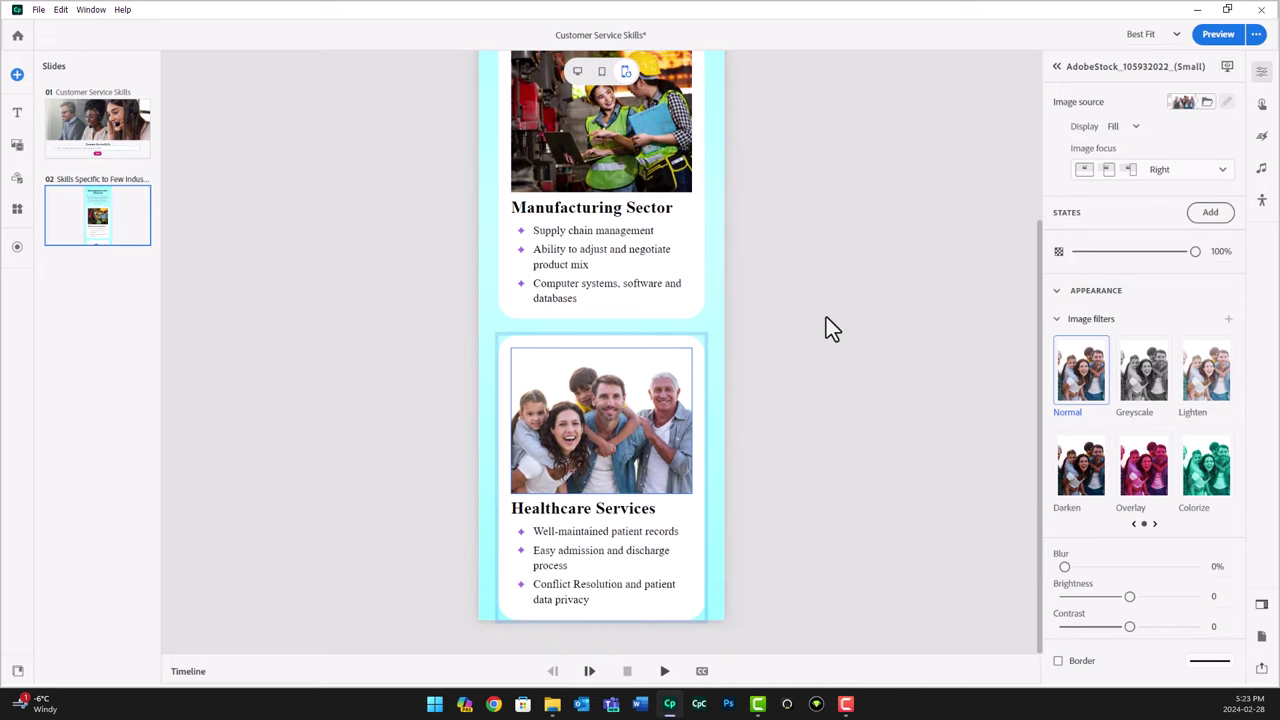